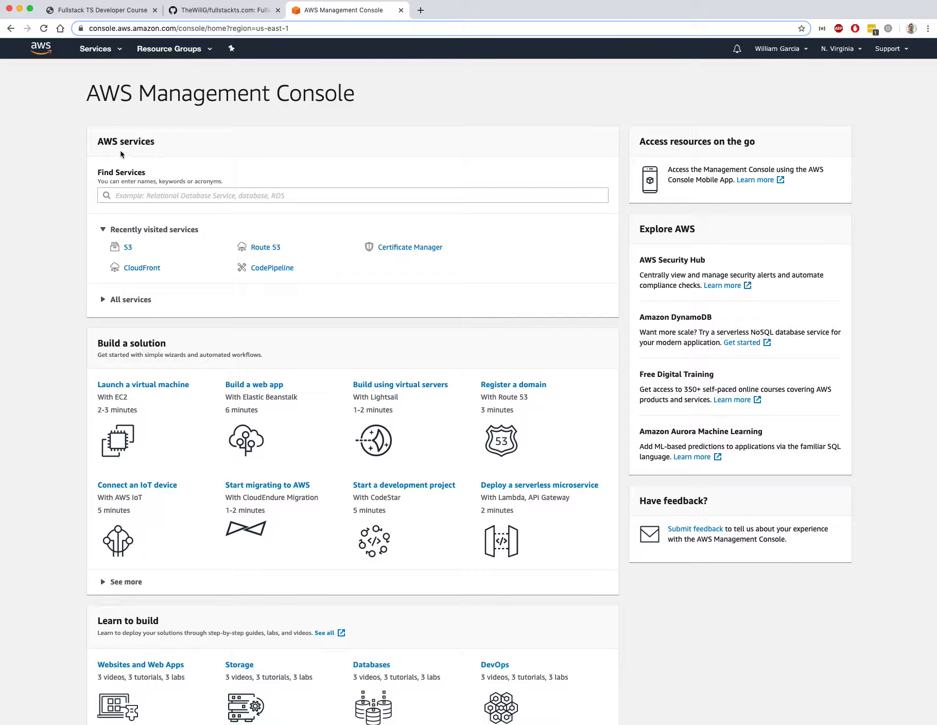
- Review the fullstackts.com repository on GitHub and the live fullstackts.com website with its address
click(193, 13)
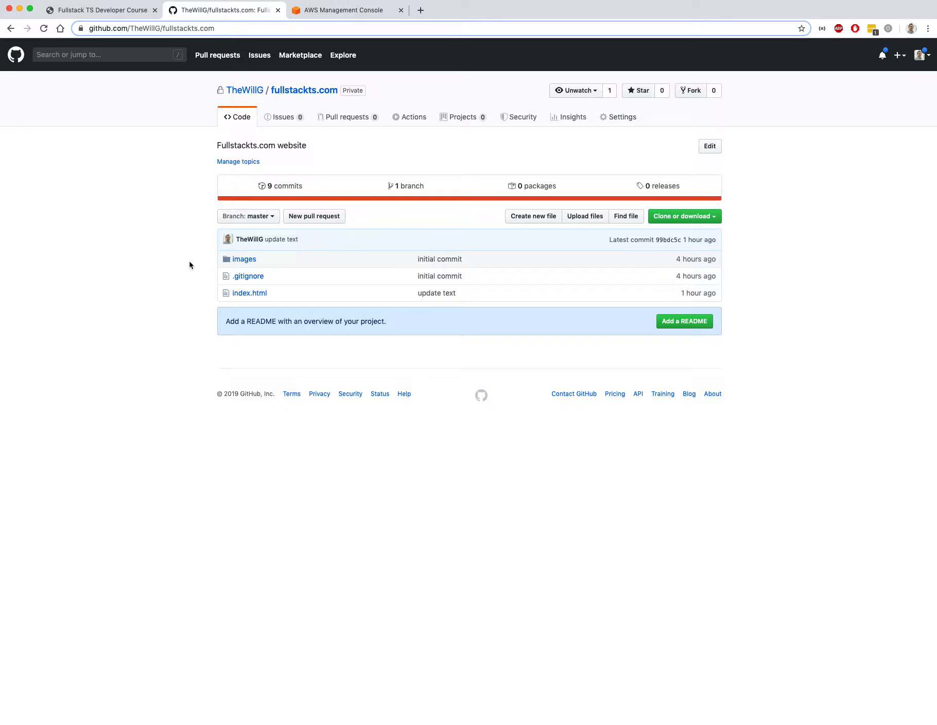
click(68, 10)
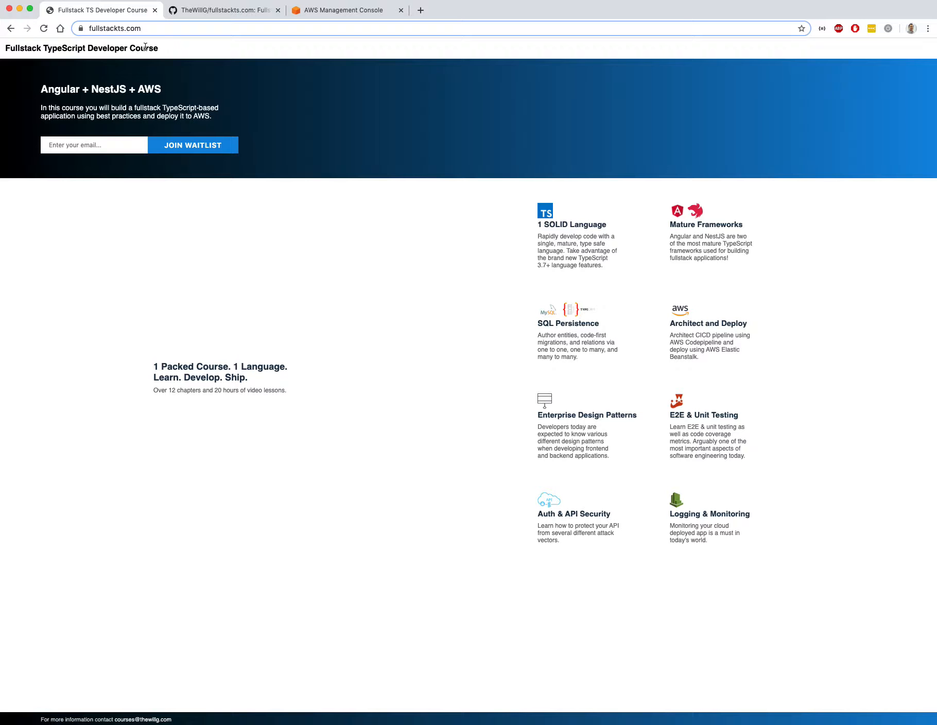
click(147, 27)
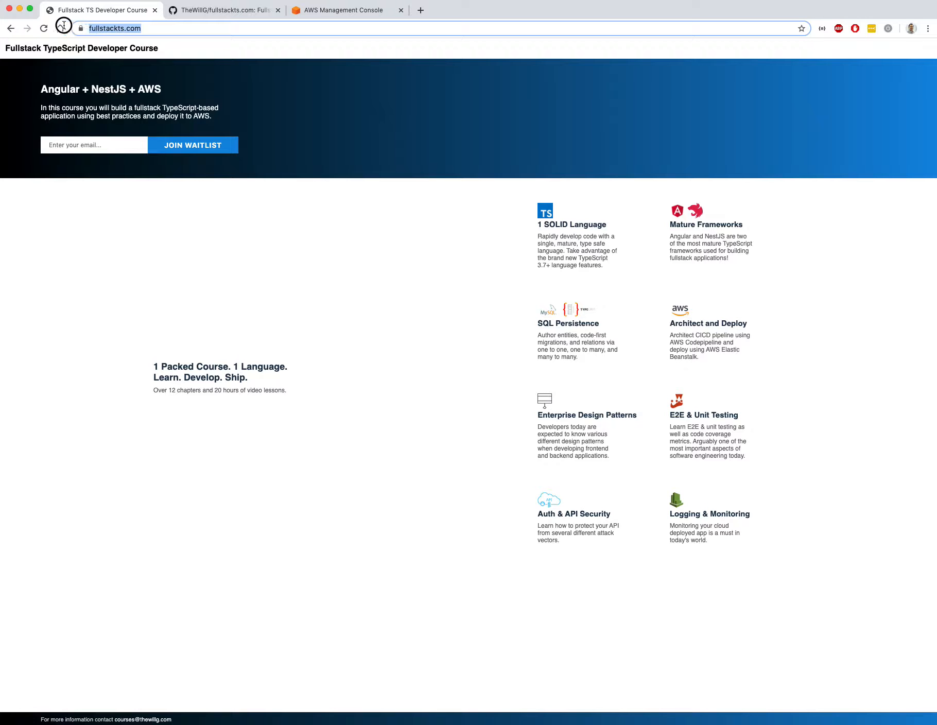
click(125, 57)
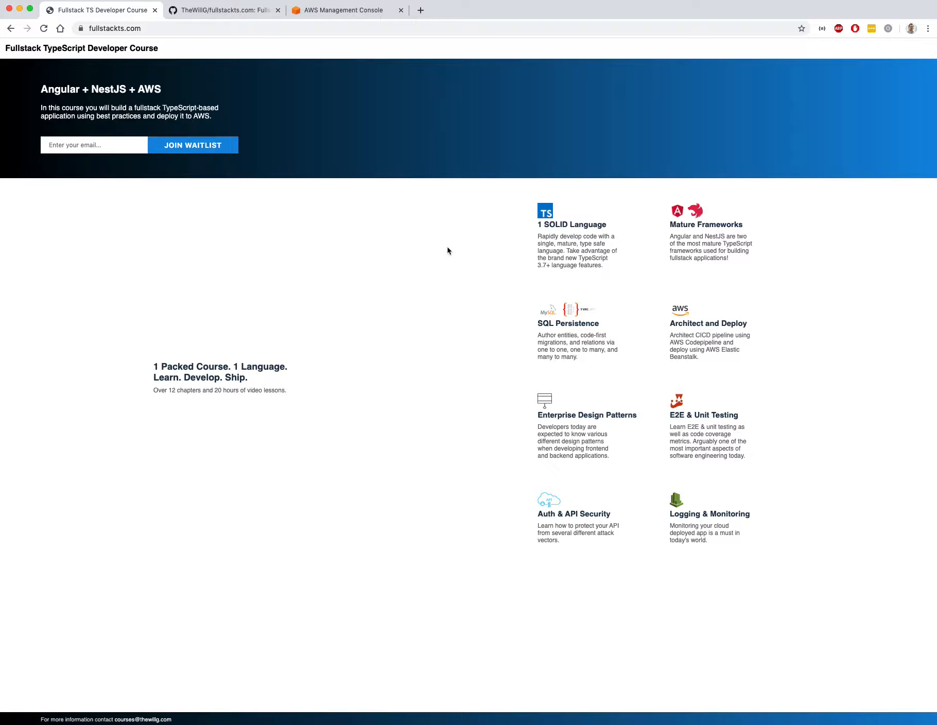
- In the AWS console, open the fullstackts.com pipeline in CodePipeline for editing and bring up its Source action's settings
click(323, 19)
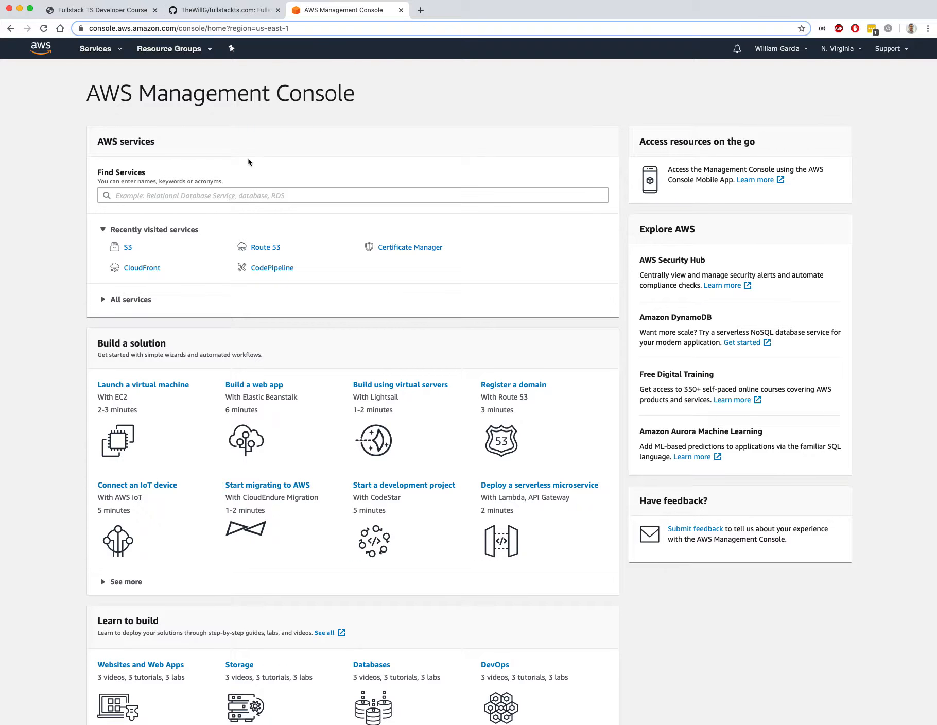
click(272, 268)
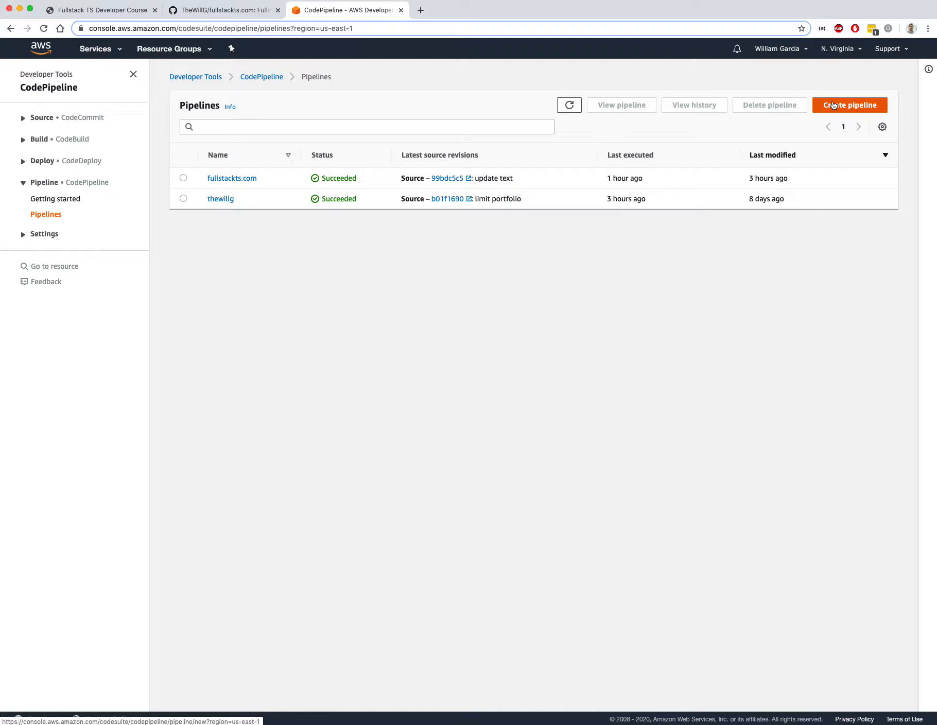
click(222, 179)
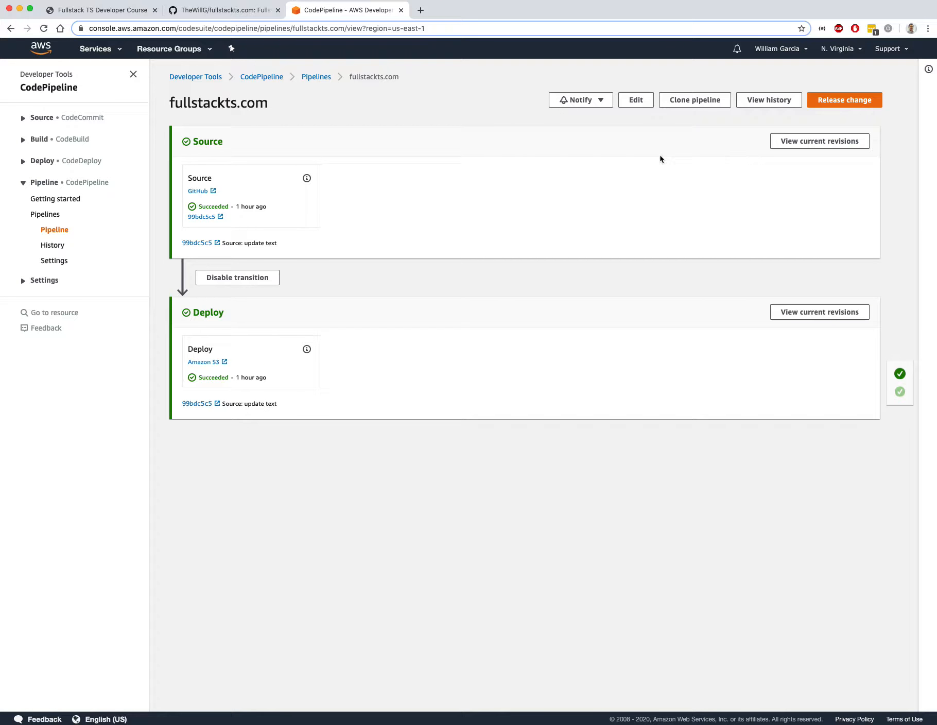
click(635, 99)
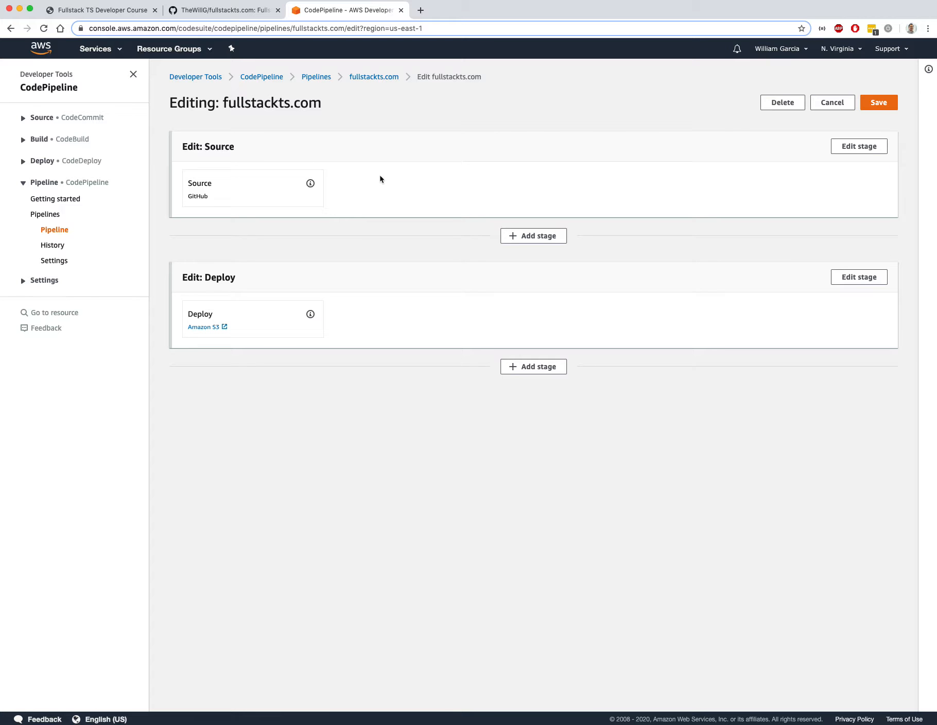
click(858, 146)
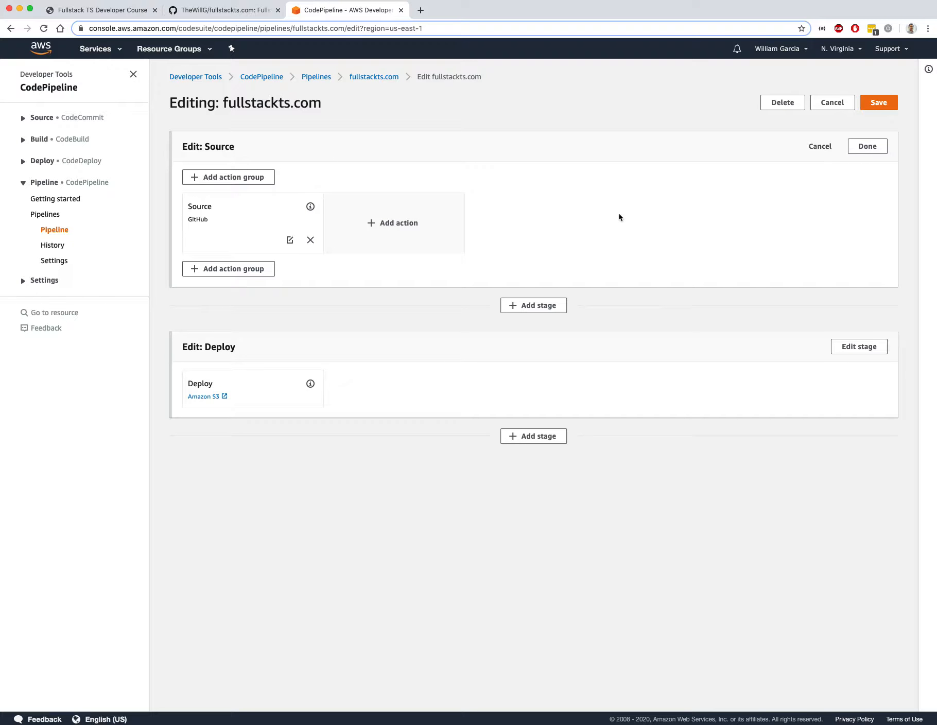
click(289, 240)
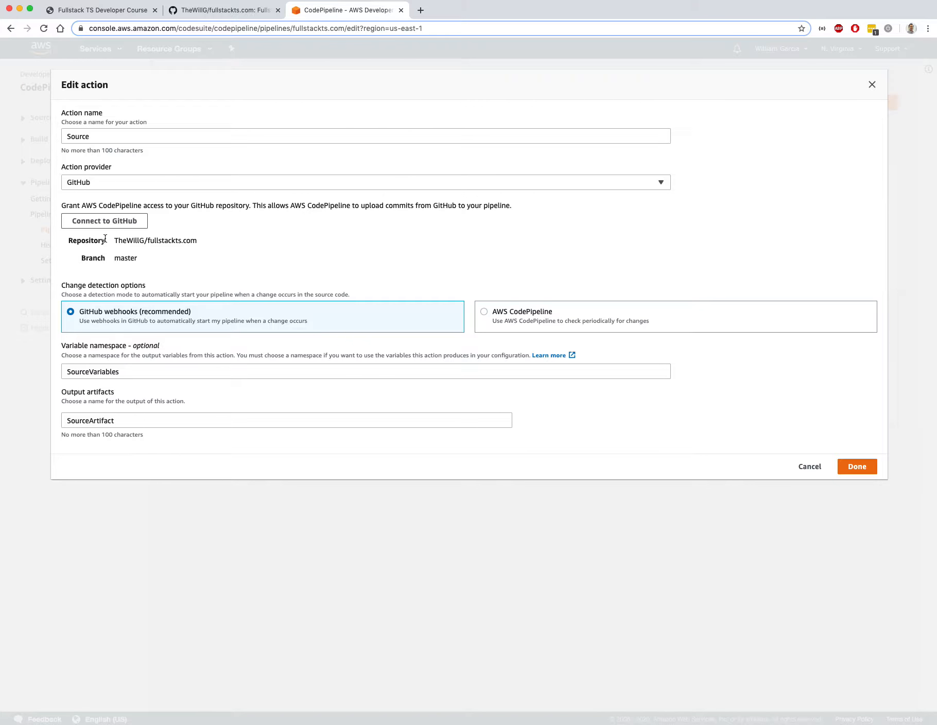
- Compare the Source action's repository and branch with the GitHub repository, and close the action without changes
drag(114, 238, 213, 244)
click(213, 243)
double_click(129, 257)
click(196, 10)
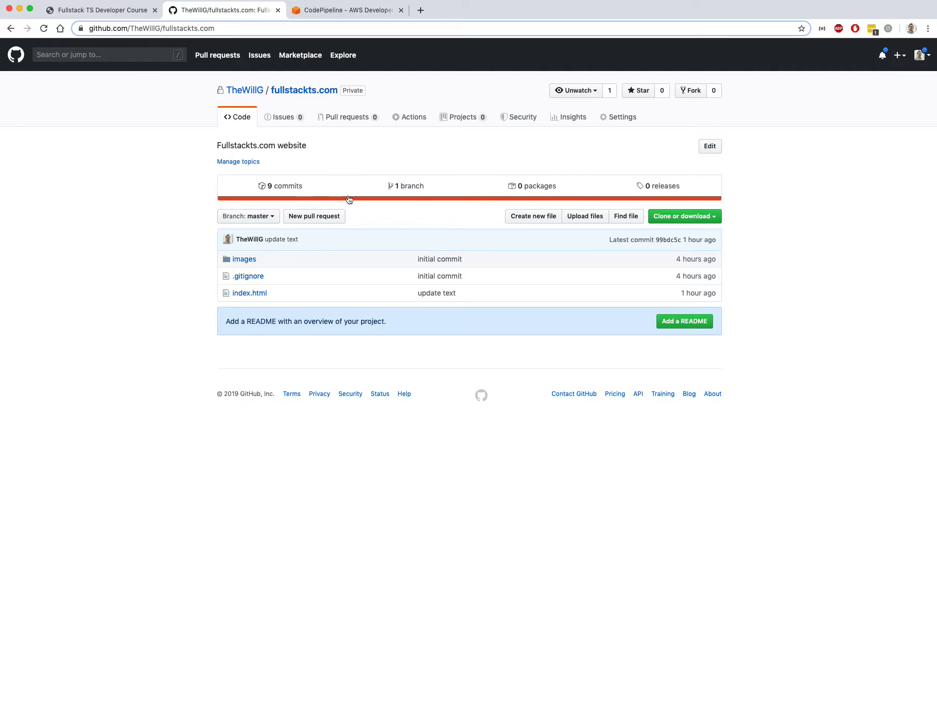
click(404, 186)
click(246, 201)
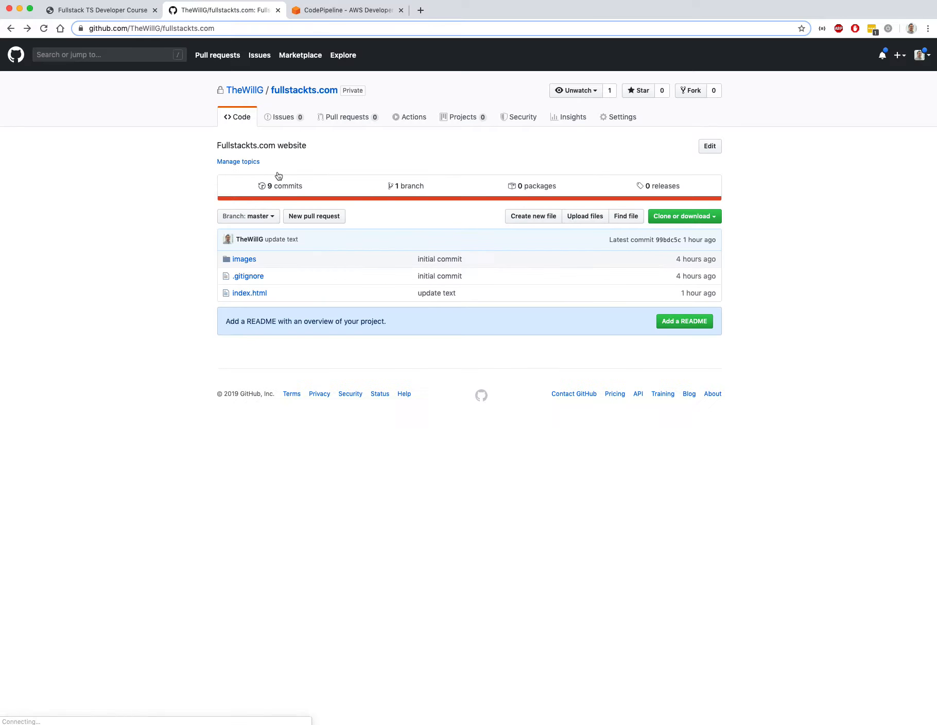
click(372, 11)
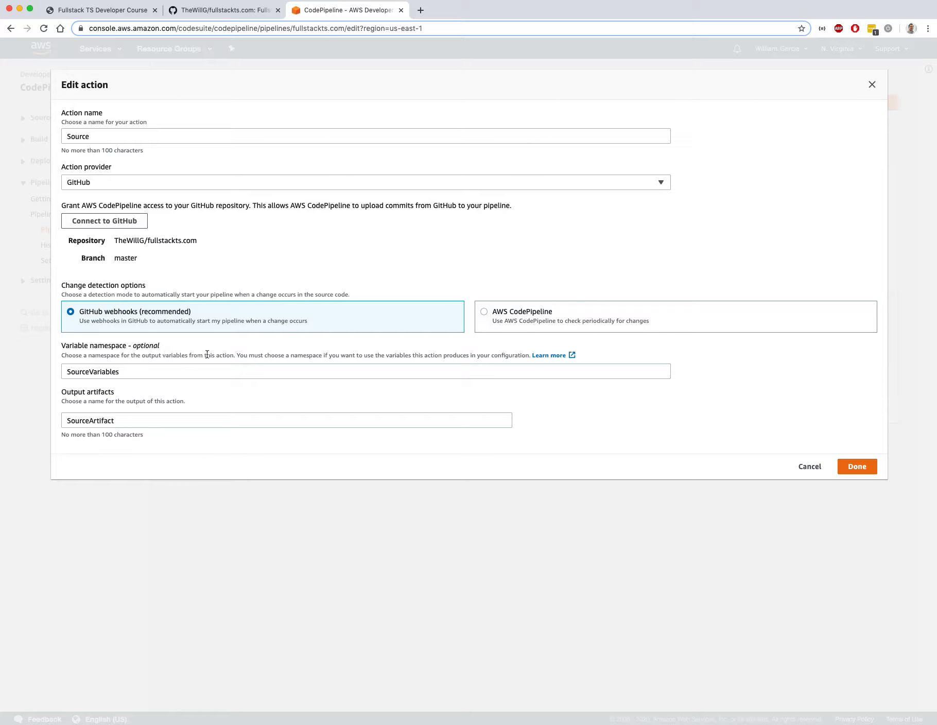
click(796, 466)
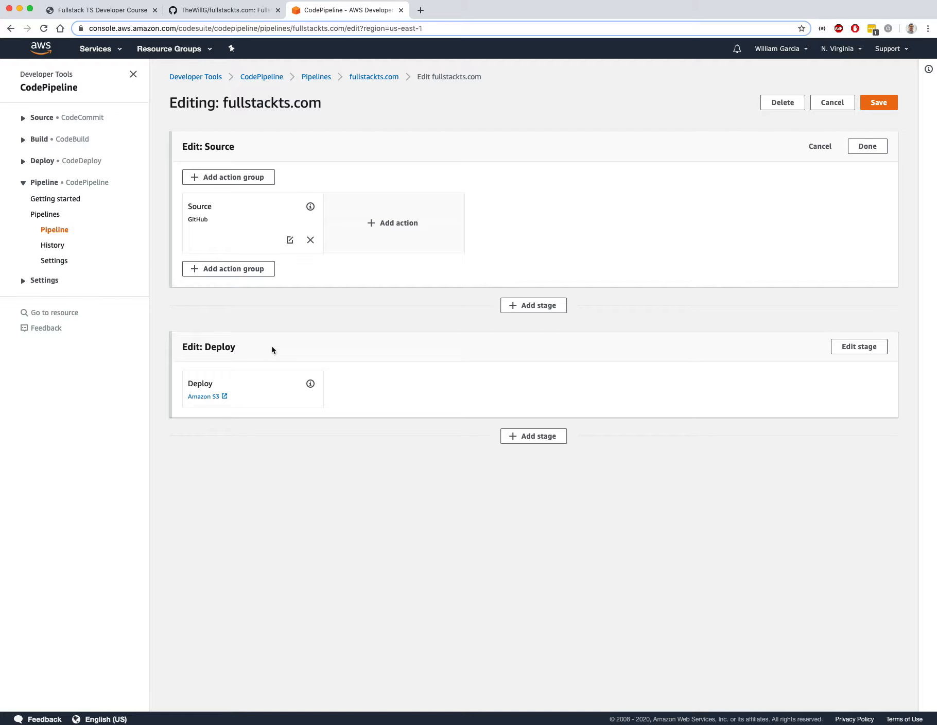
- Inspect the Deploy action's provider, input artifact and bucket settings, and close it without changes
click(841, 350)
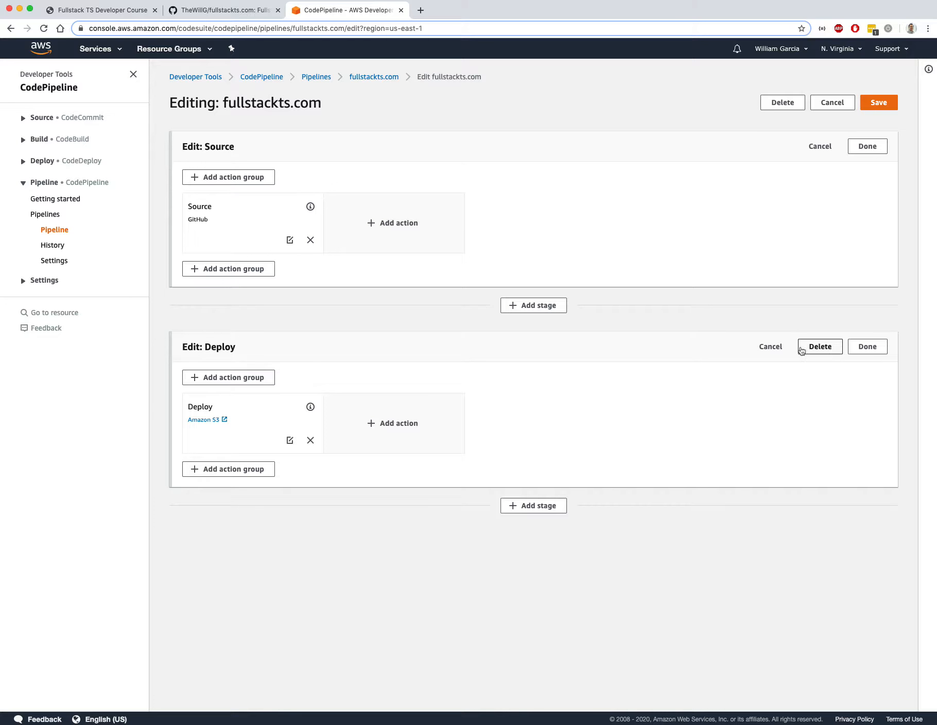
click(289, 440)
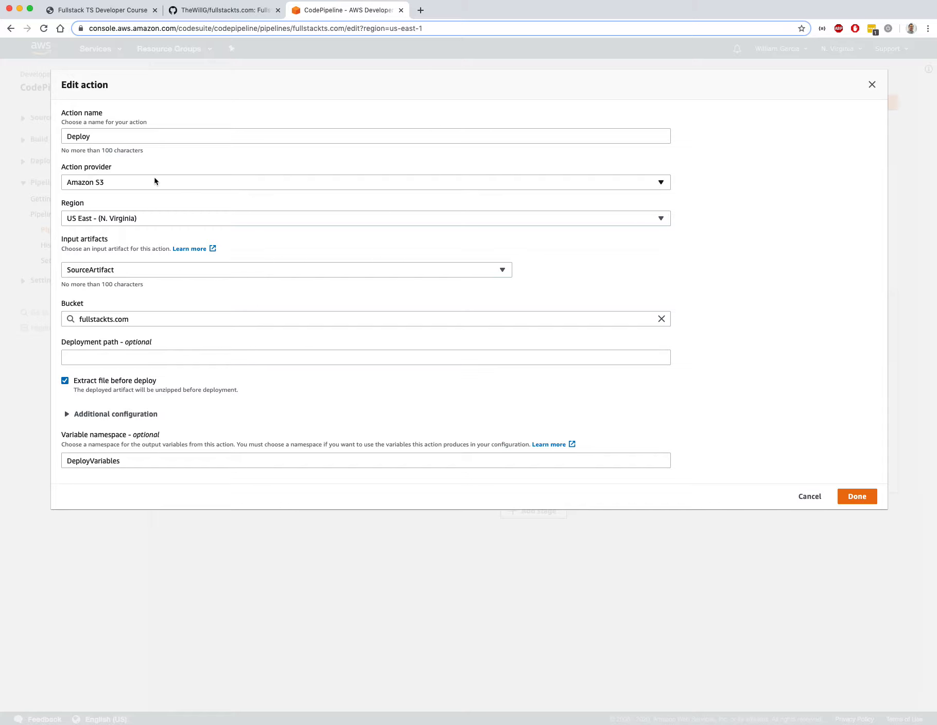
click(112, 271)
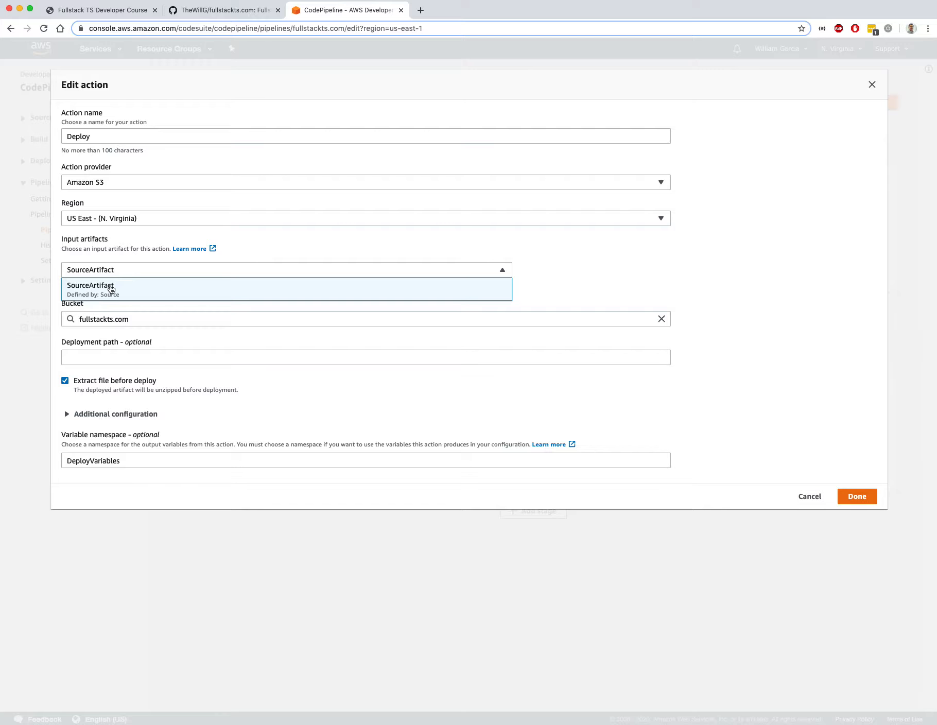
click(110, 289)
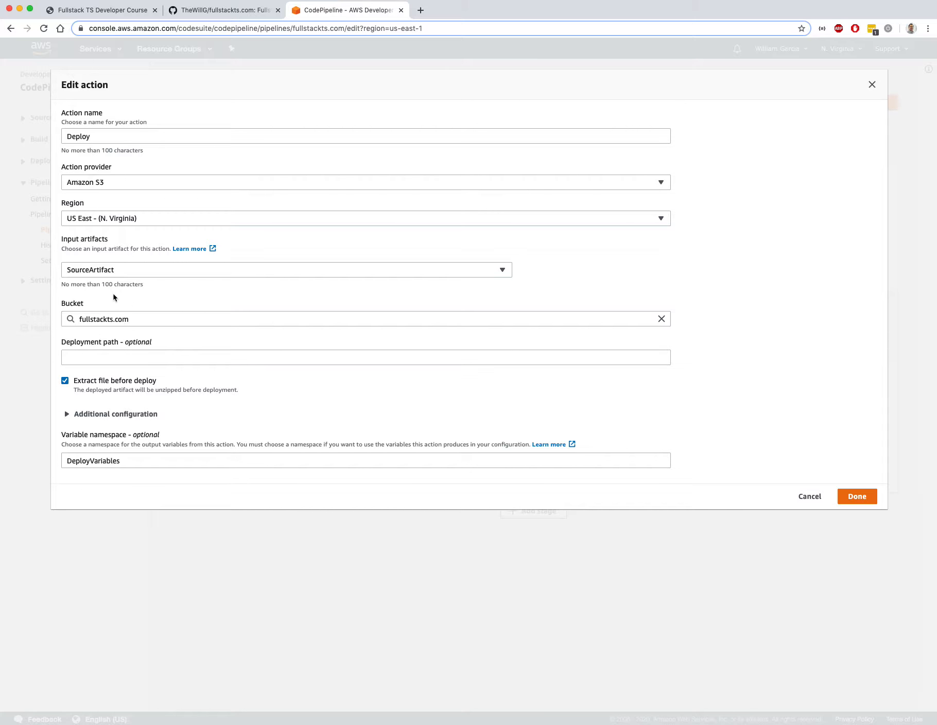
click(162, 323)
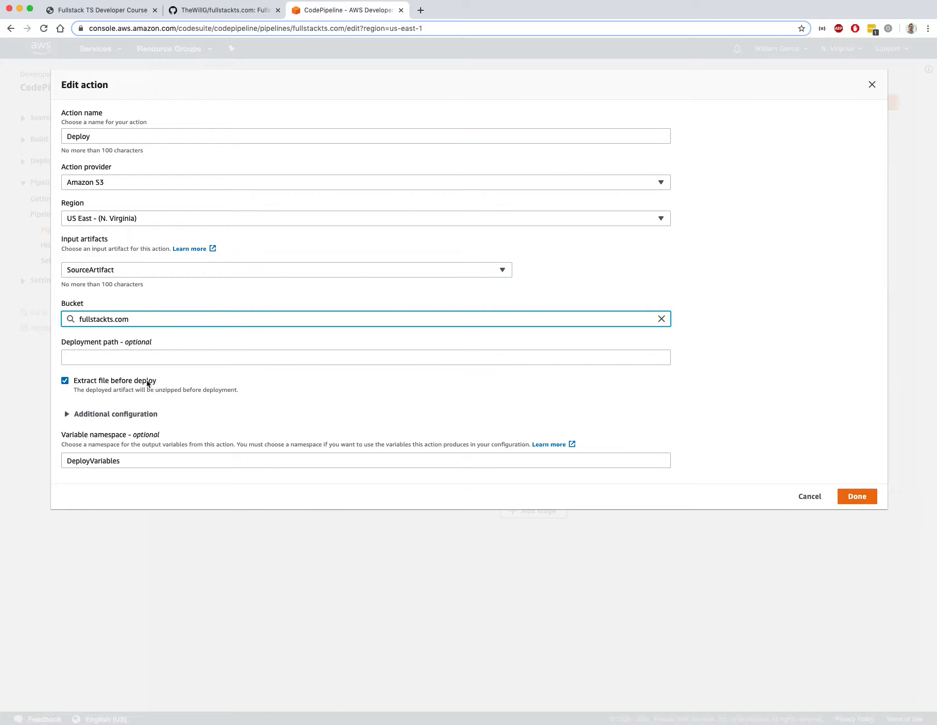
click(817, 499)
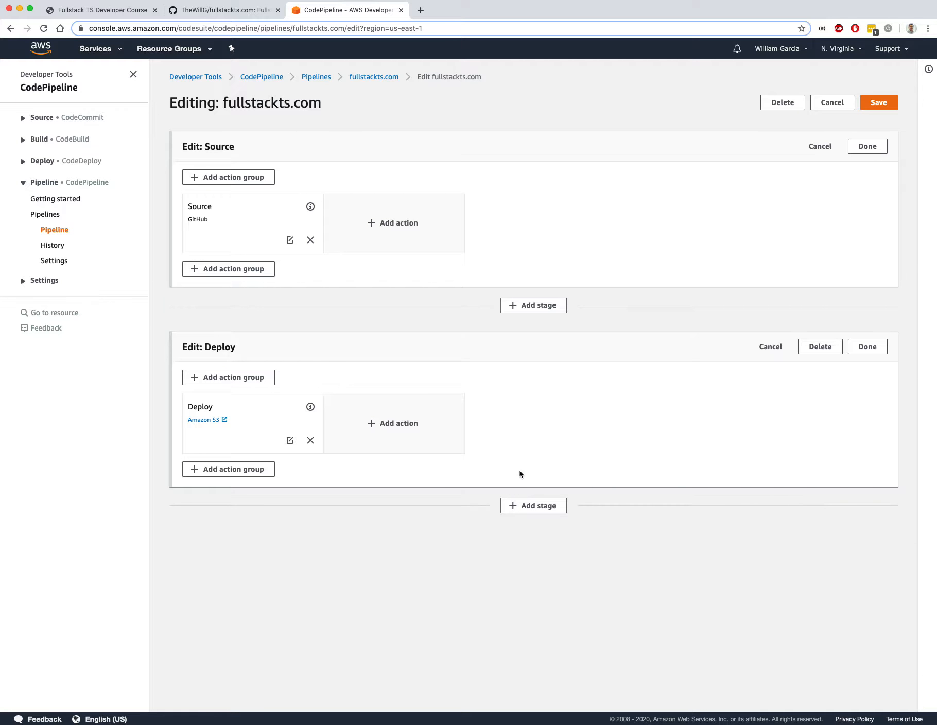
- Open the fullstackts.com bucket in S3 and compare its files with those in the GitHub repository
click(95, 48)
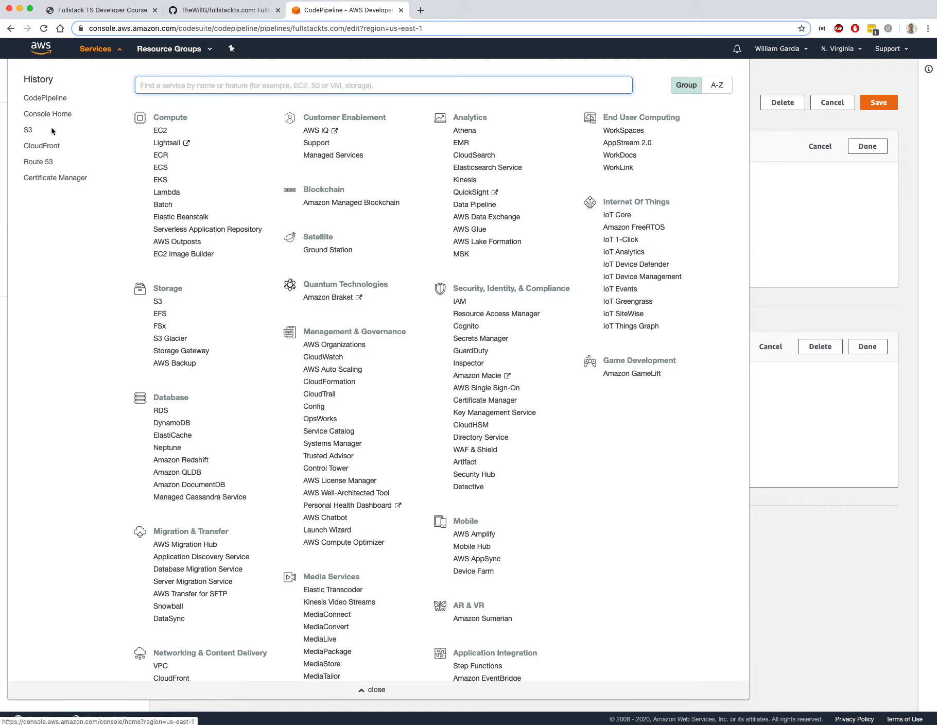
click(28, 132)
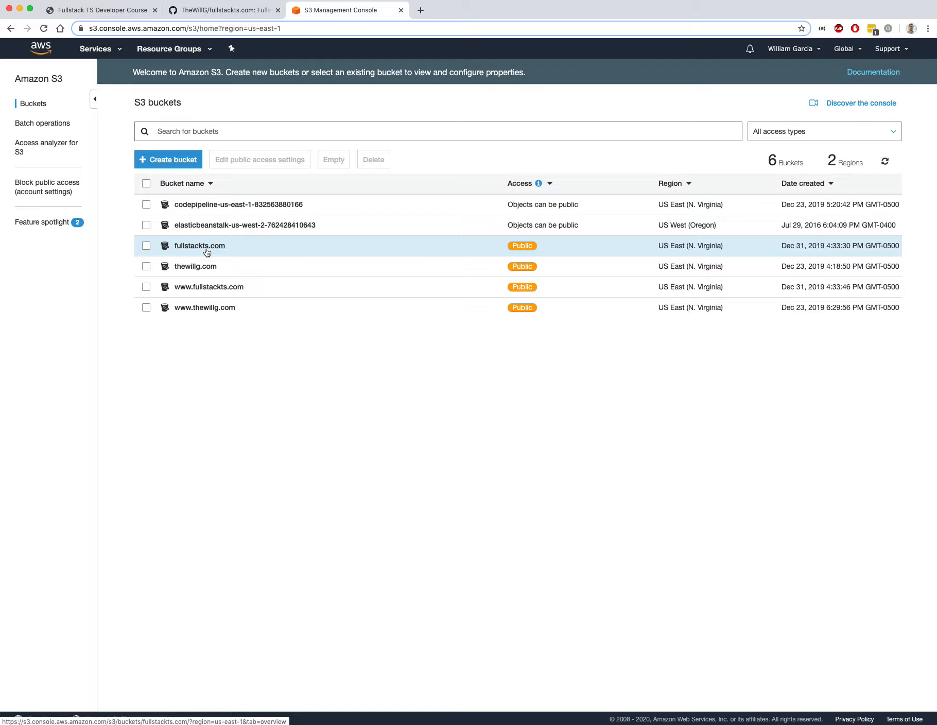
click(206, 250)
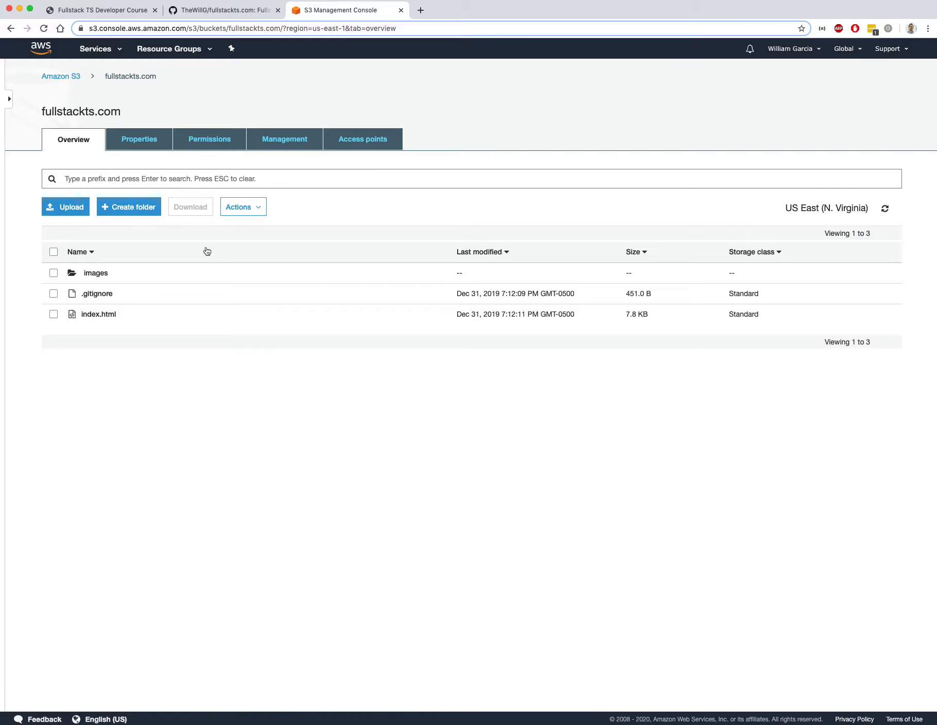
drag(137, 103, 35, 108)
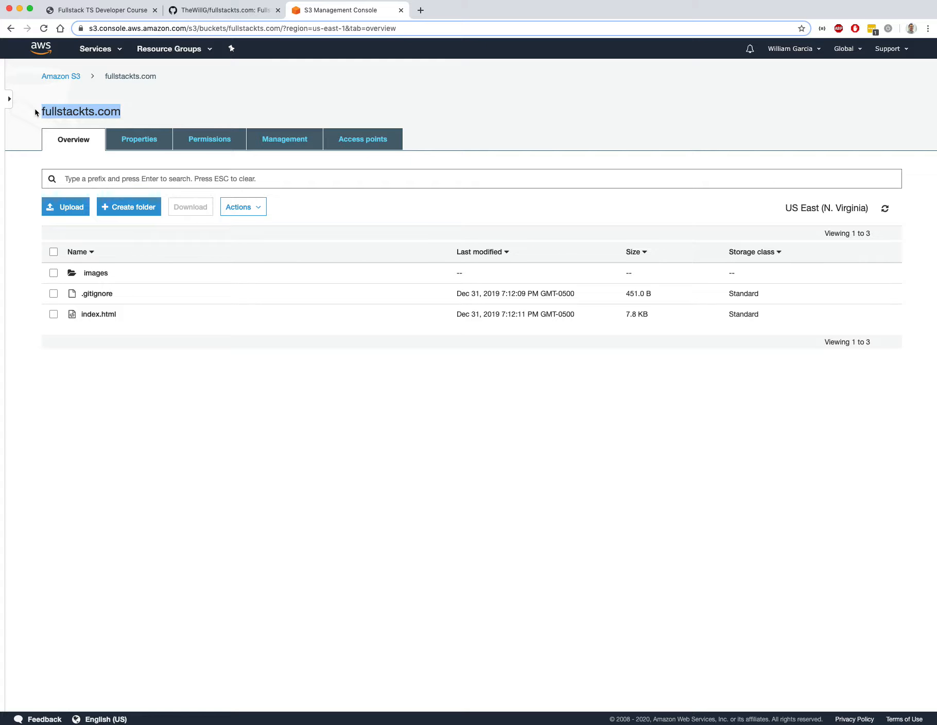
click(40, 112)
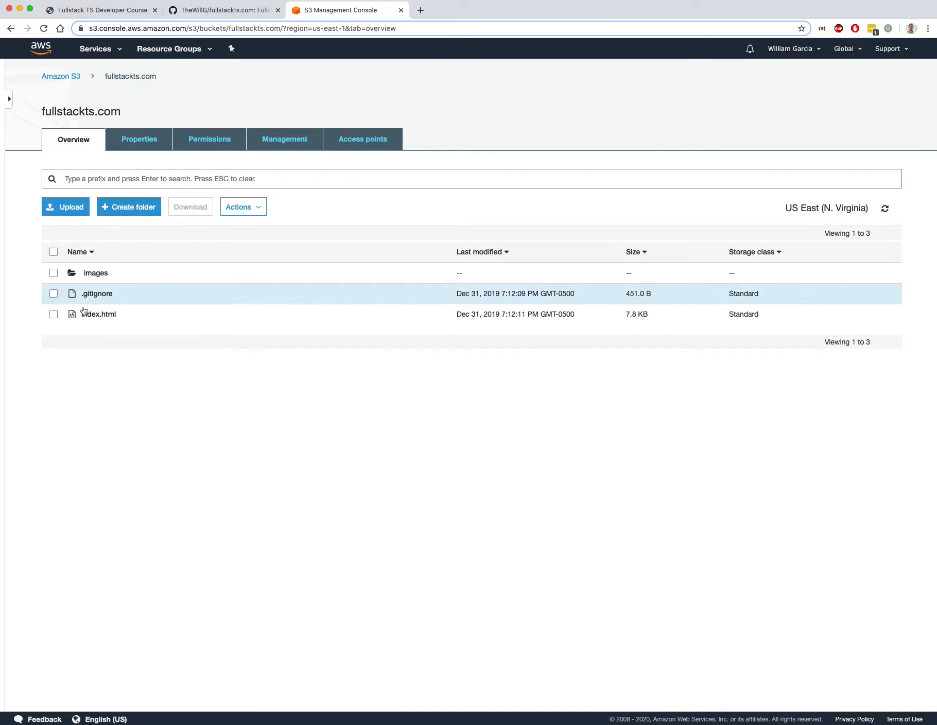
click(197, 12)
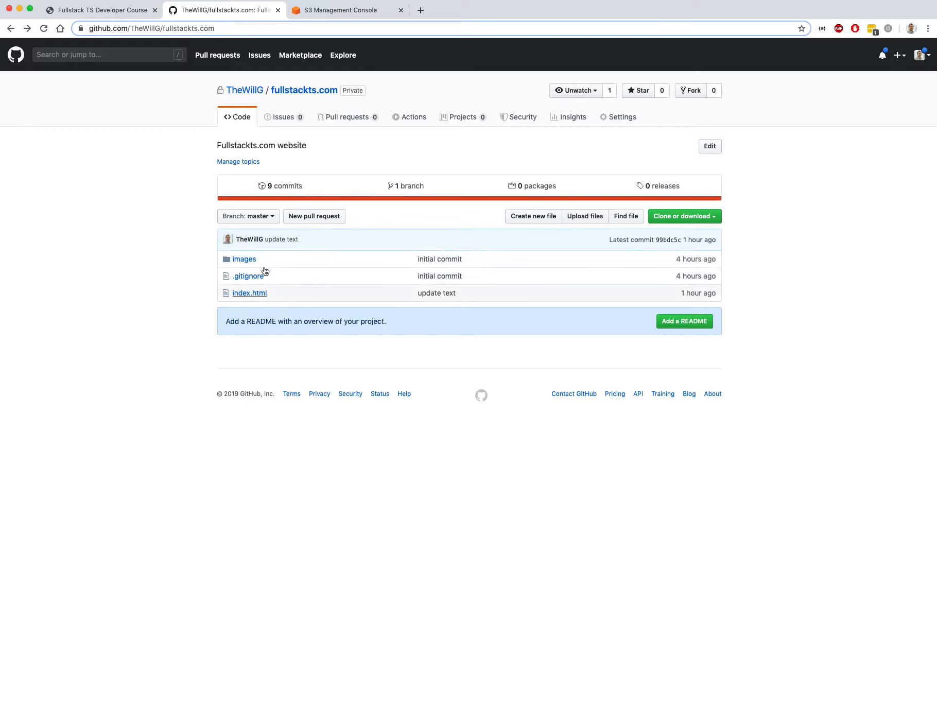
click(305, 16)
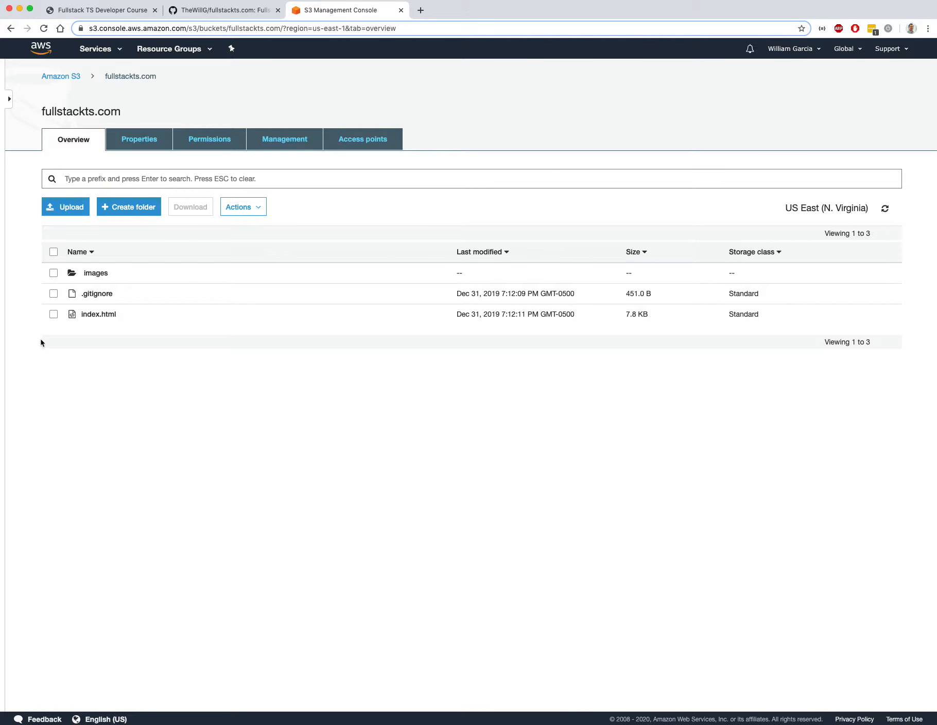
- Save the bucket's static website hosting settings with website hosting enabled and index.html as the index document
click(140, 146)
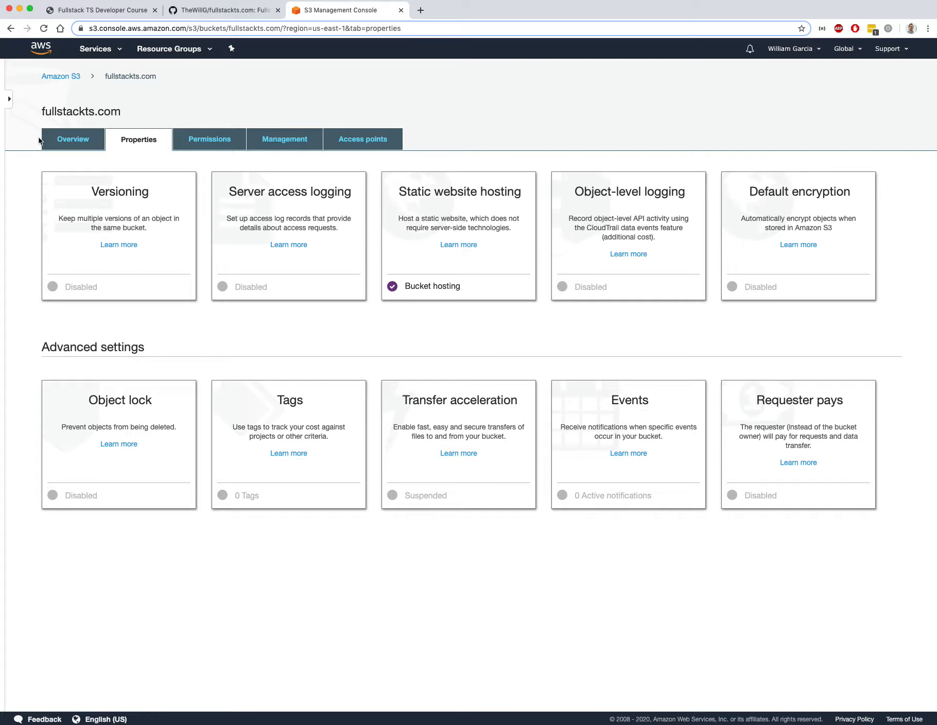
click(498, 207)
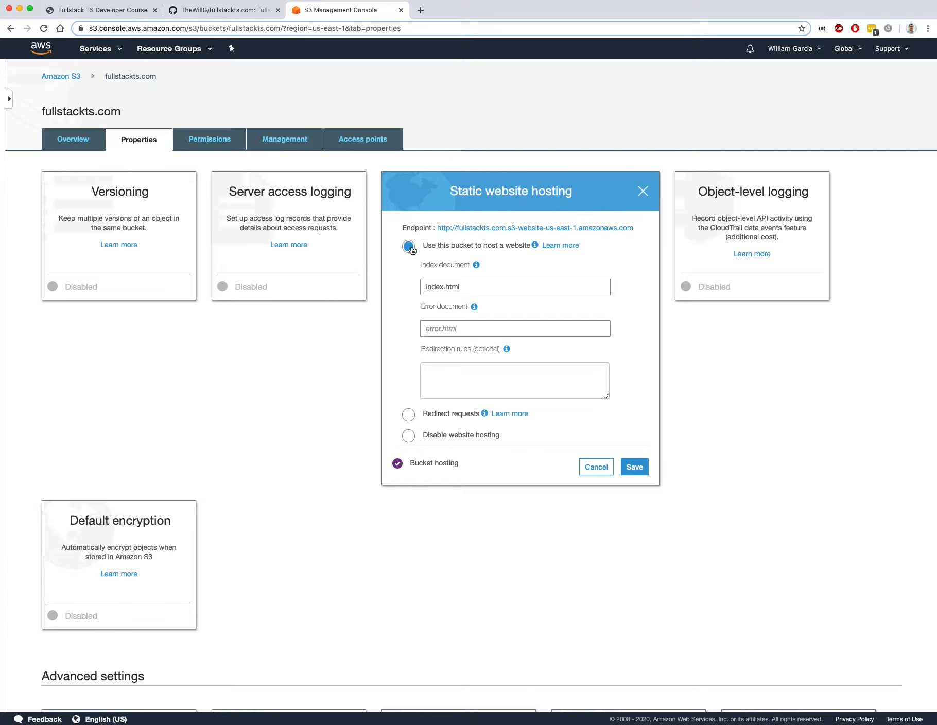
drag(475, 288, 420, 286)
click(479, 290)
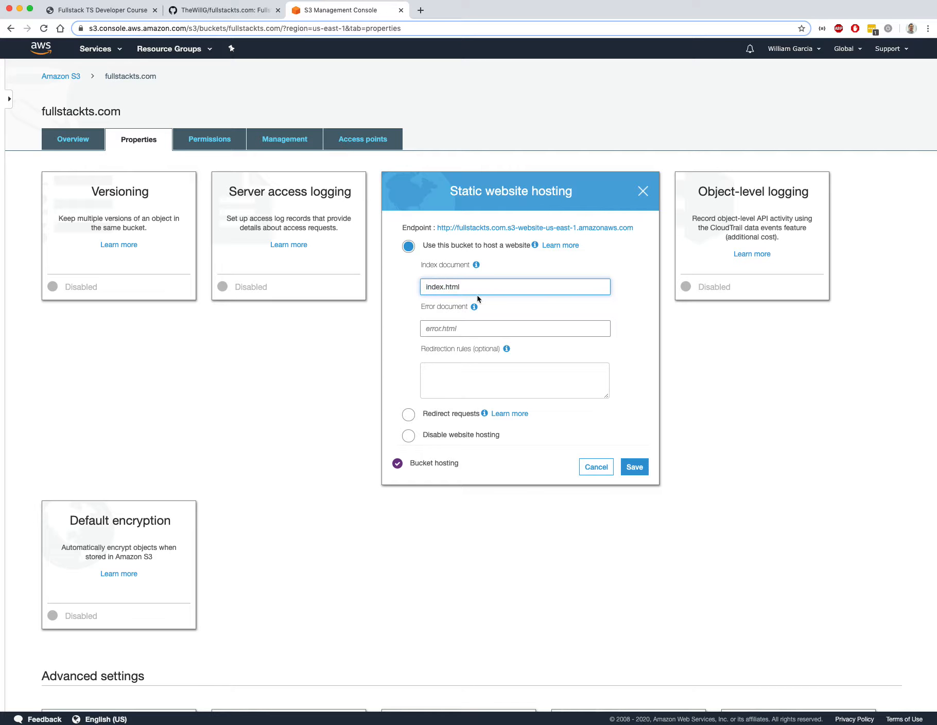
click(627, 468)
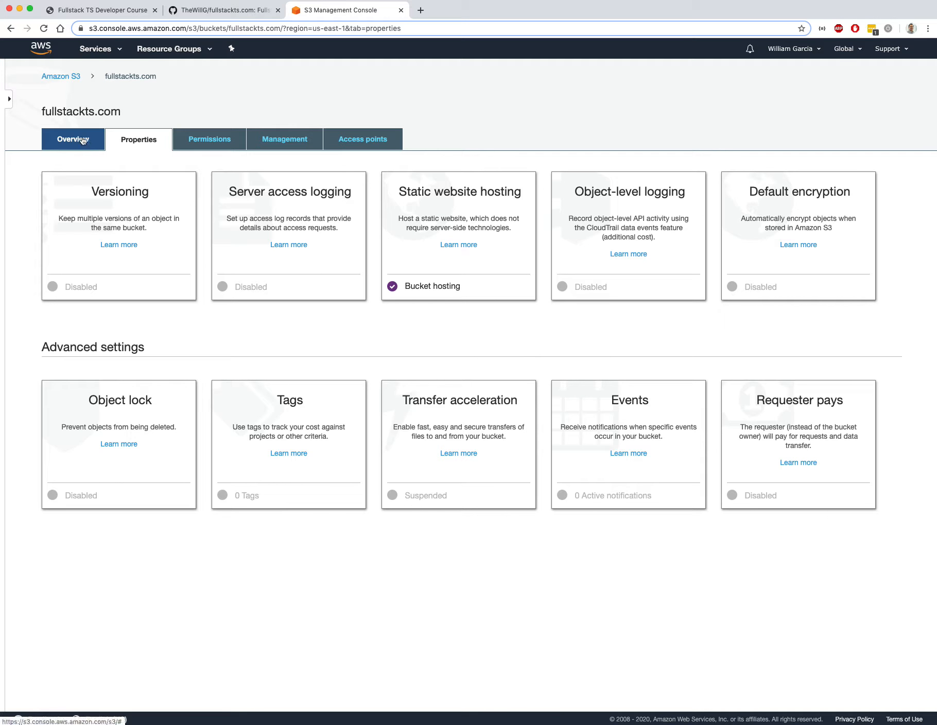
- Examine the JSON bucket policy in the fullstackts.com bucket's permissions
click(210, 146)
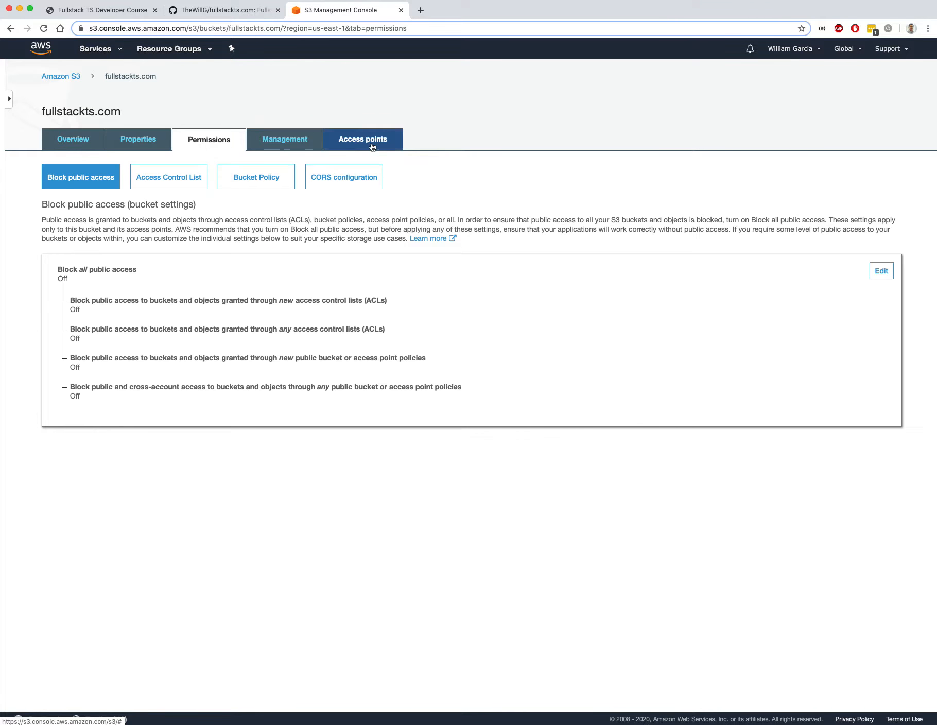
click(262, 173)
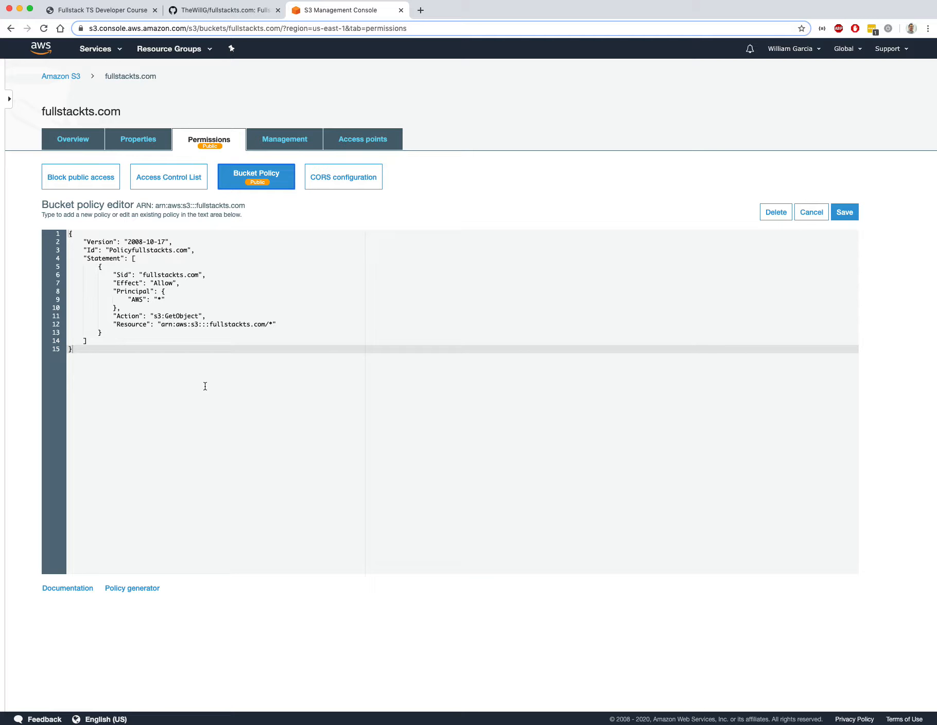
drag(183, 377, 45, 225)
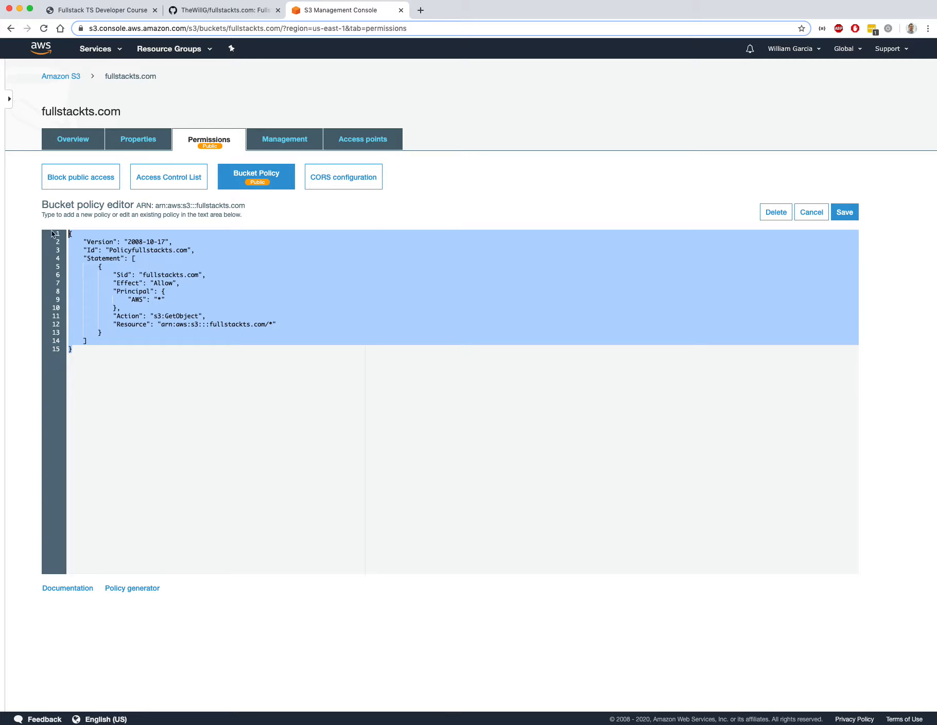
click(88, 239)
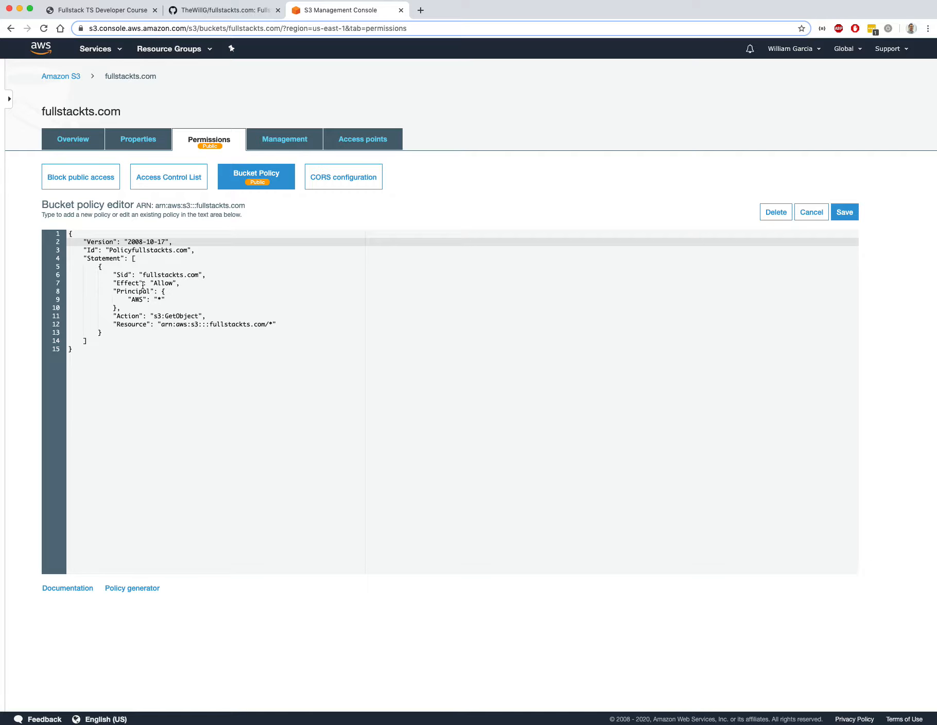
- Examine the Sid, Action and Resource entries in the fullstackts.com bucket policy, including the bucket name within the resource ARN
click(112, 247)
click(161, 274)
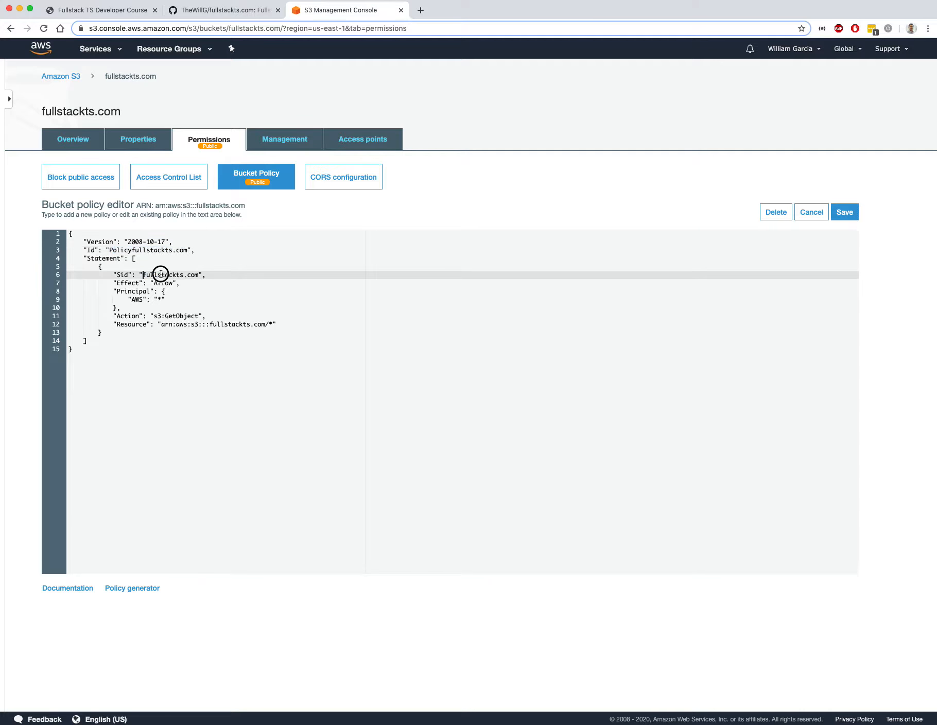
drag(161, 273, 205, 274)
click(205, 274)
drag(281, 324, 112, 314)
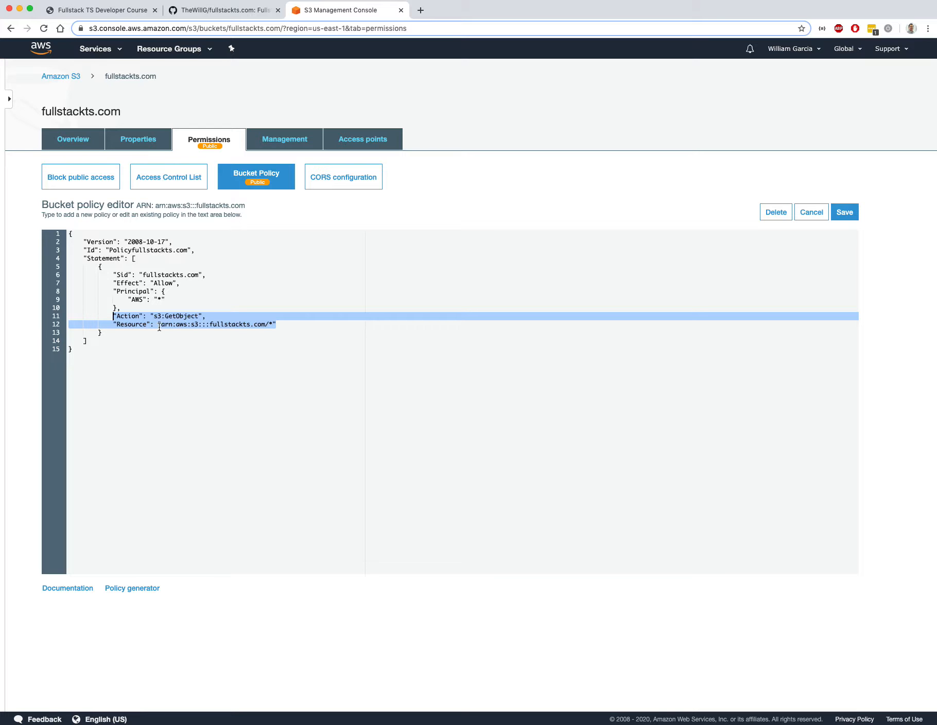
drag(161, 324, 273, 323)
click(291, 323)
click(295, 323)
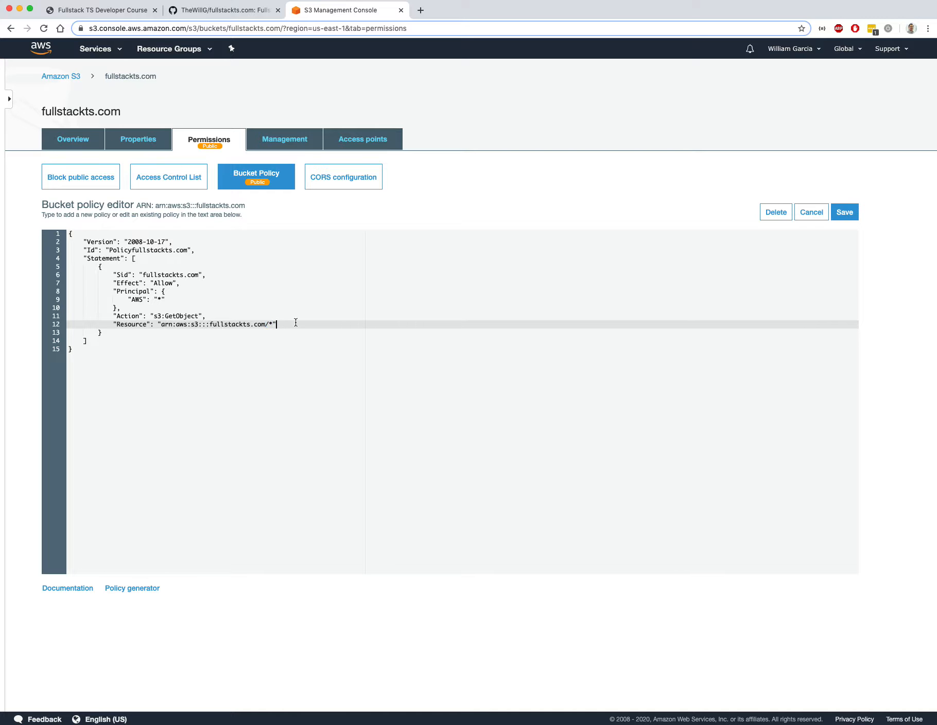
drag(209, 324, 265, 323)
click(300, 327)
click(86, 148)
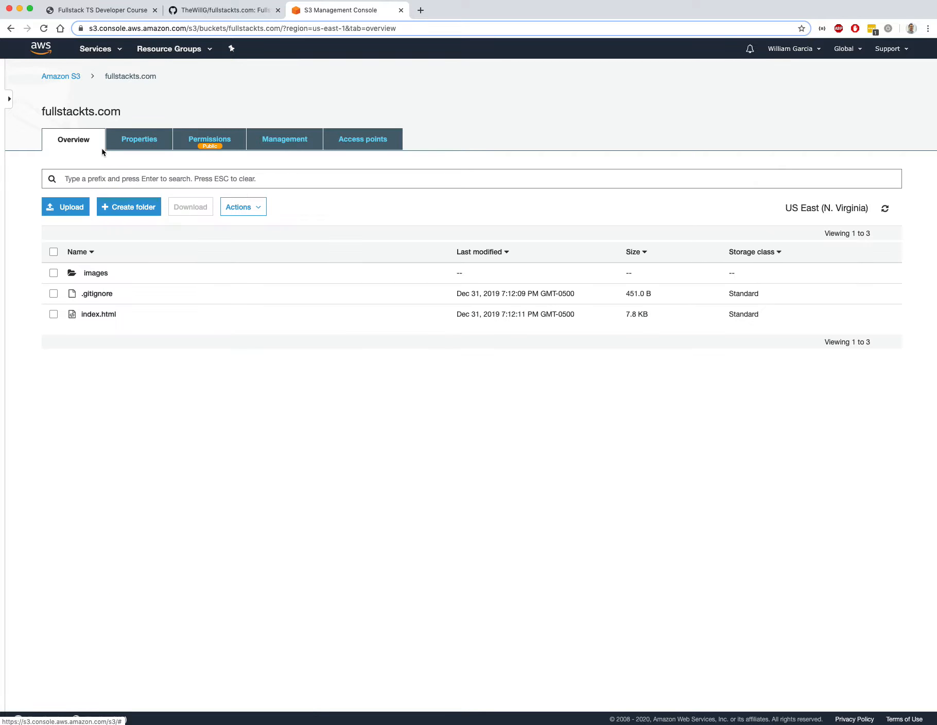
click(76, 77)
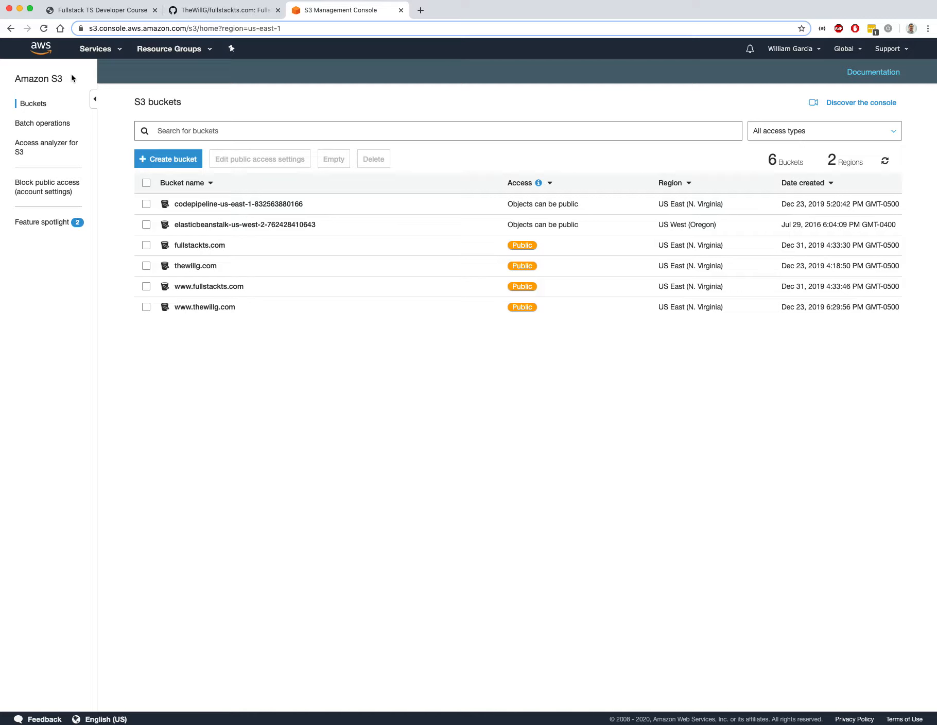
click(208, 288)
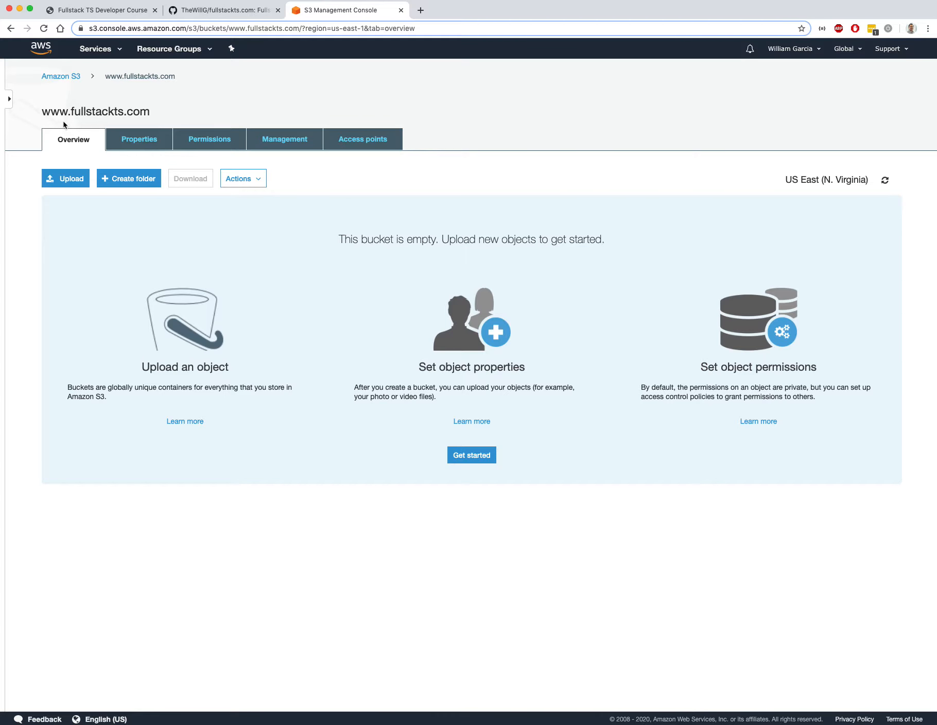
mouse_move(41, 110)
mouse_down()
mouse_move(160, 111)
mouse_move(47, 112)
mouse_up()
click(72, 112)
click(46, 112)
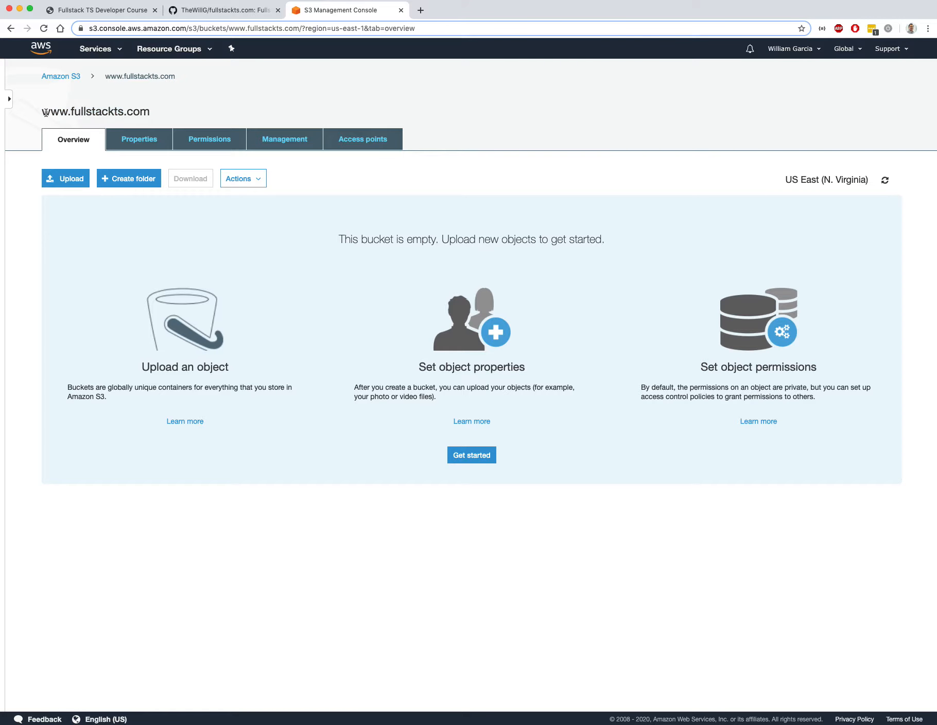
click(157, 146)
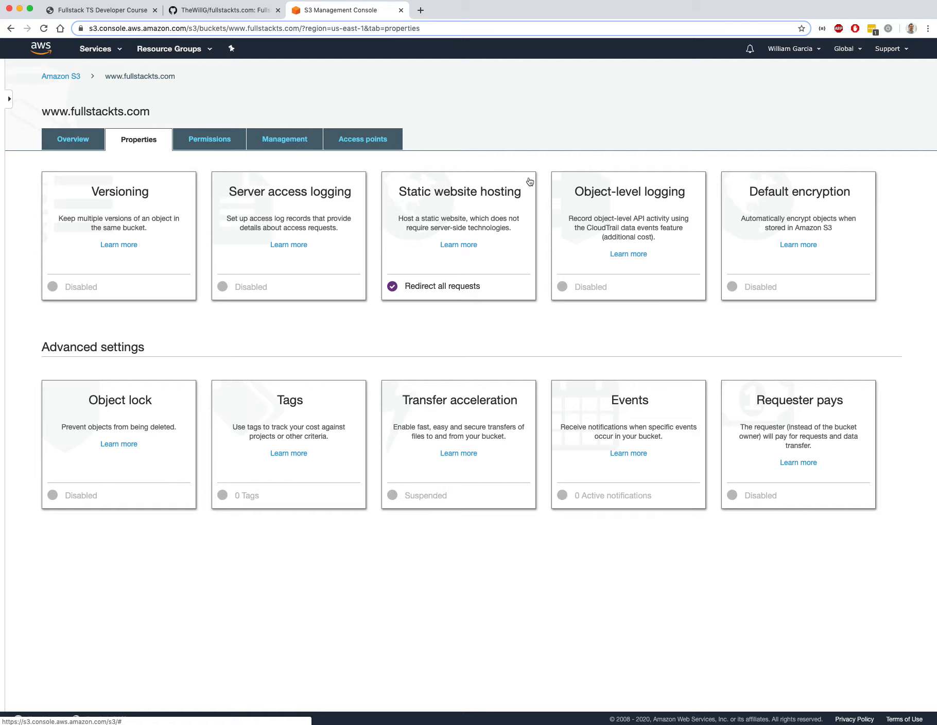
click(492, 197)
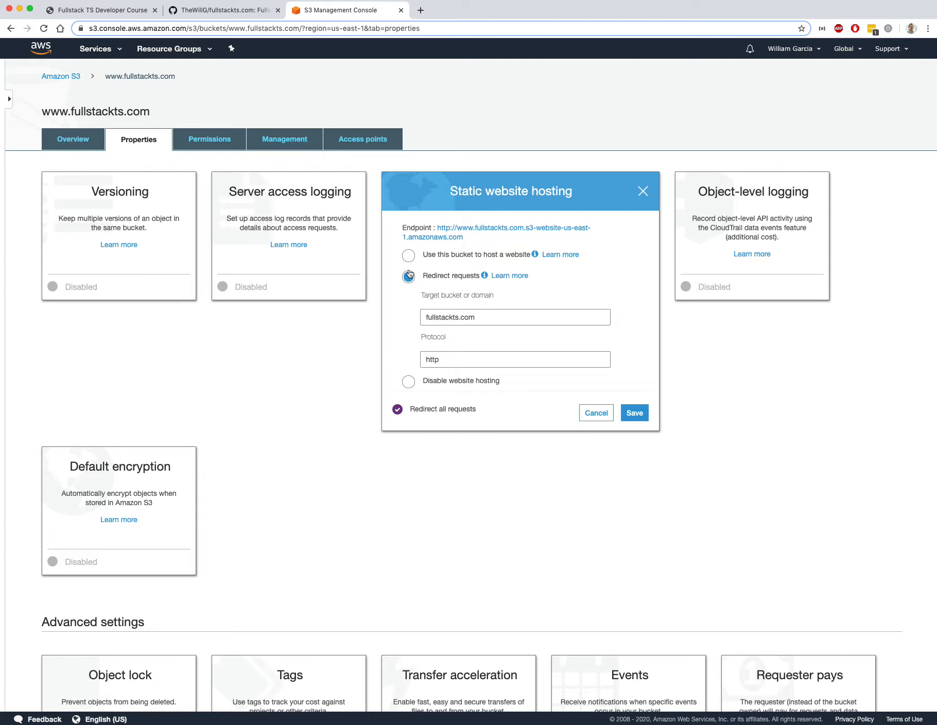
drag(491, 318, 415, 322)
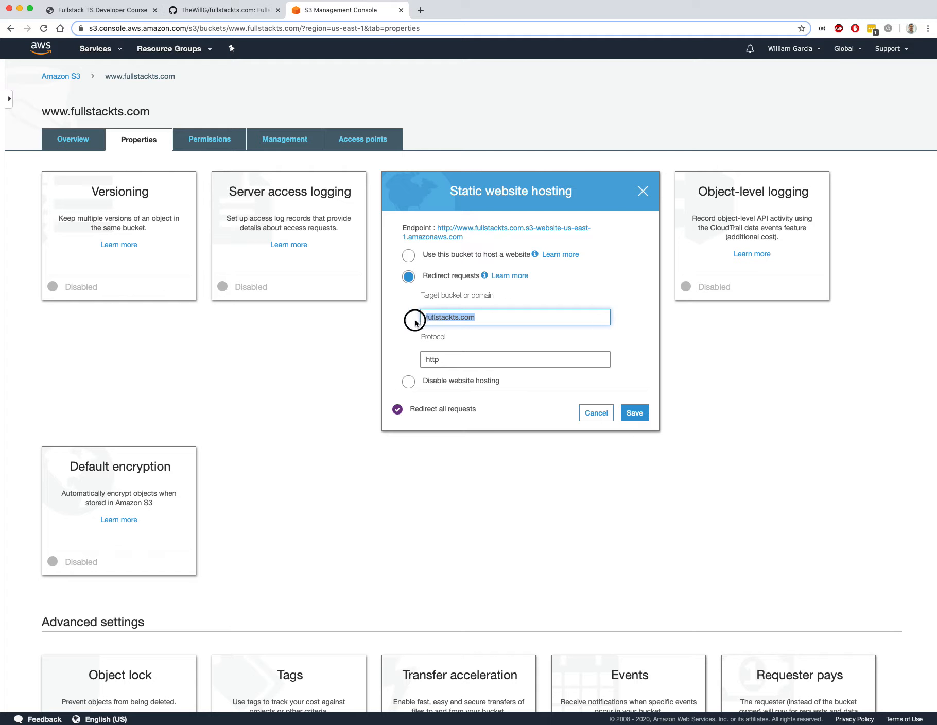
click(447, 361)
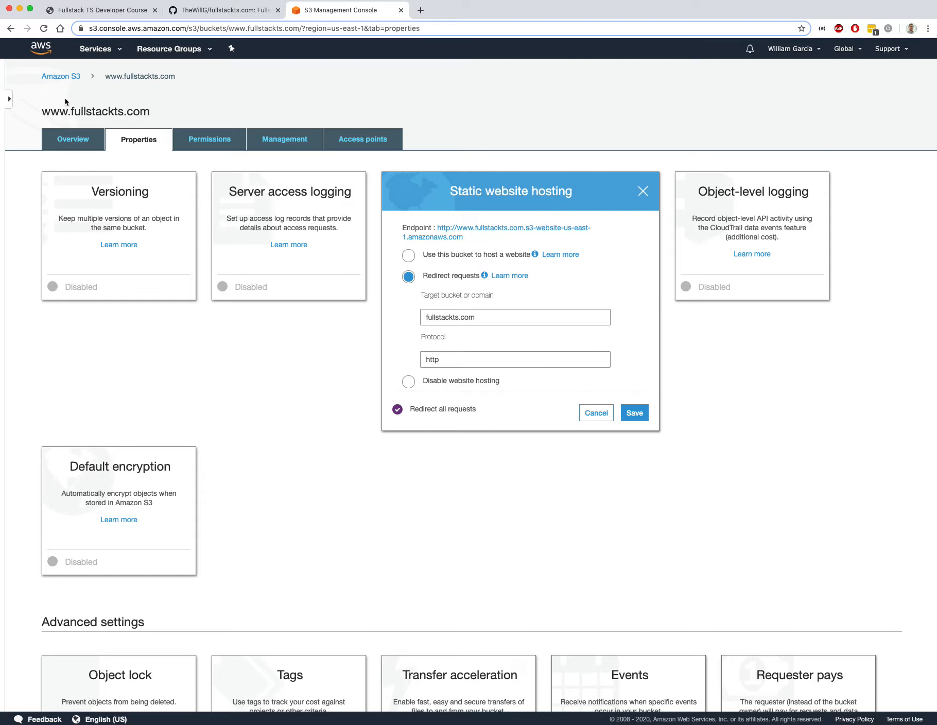
key(super+[)
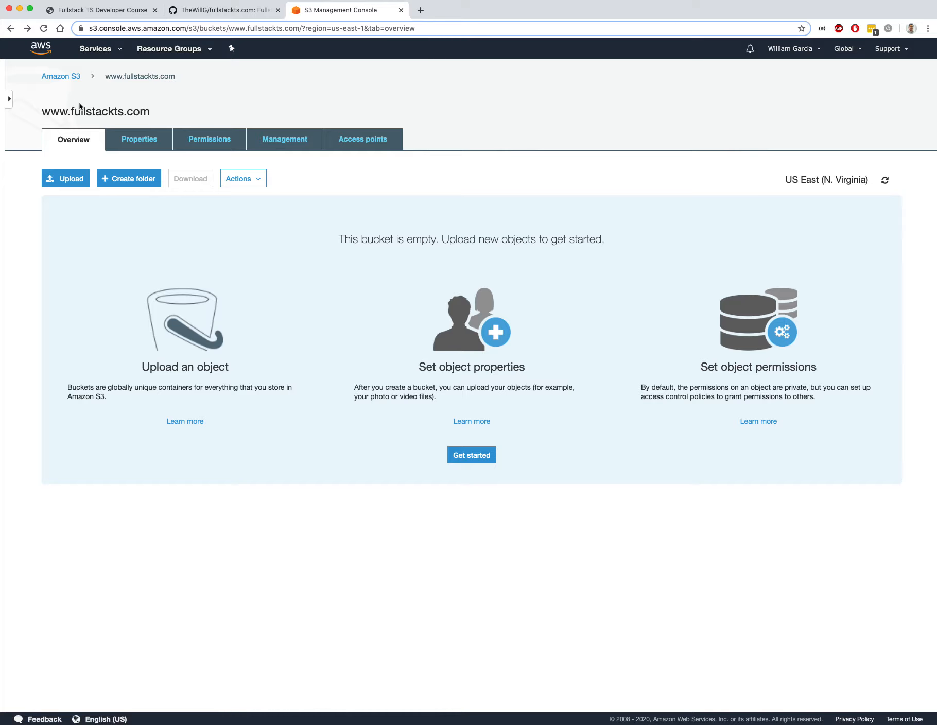
drag(148, 117, 36, 108)
click(44, 108)
key(super+[)
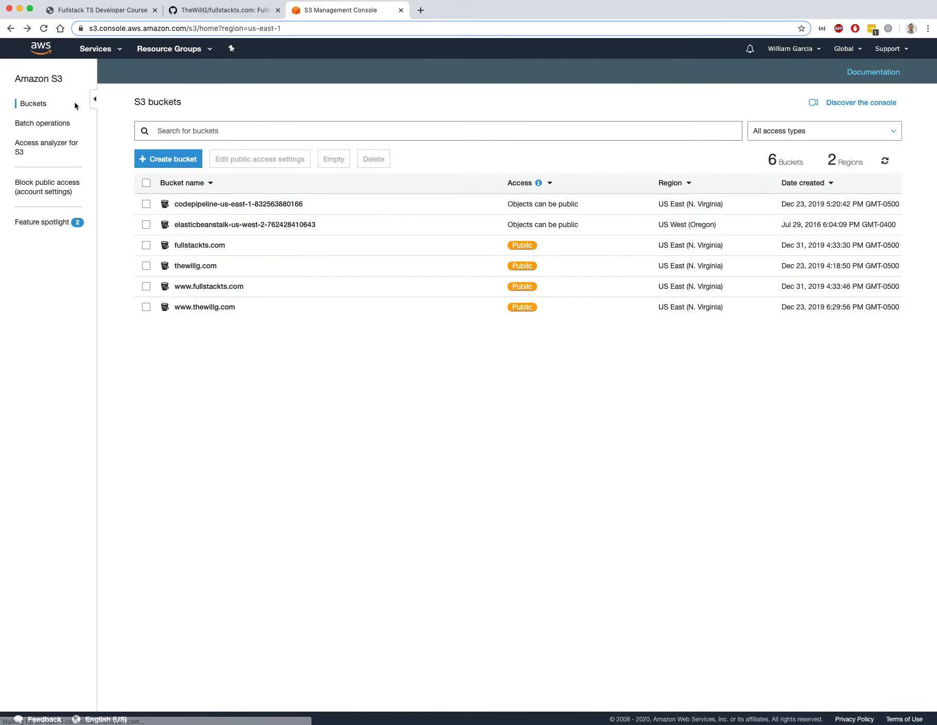
- Switch to Route 53 and examine the record sets in the fullstackts.com hosted zone
click(95, 48)
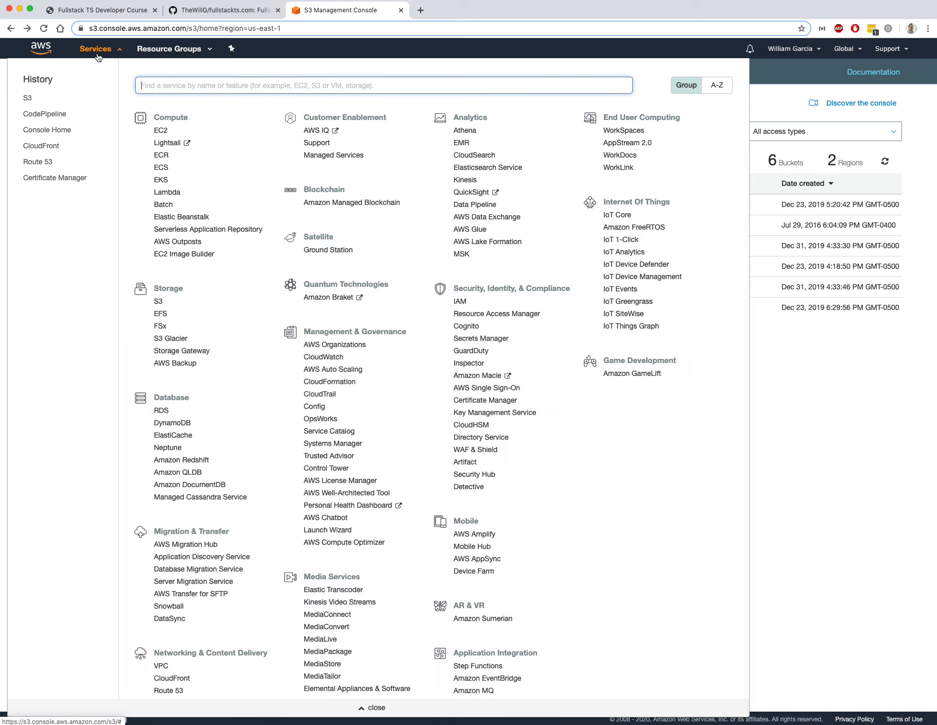
click(51, 163)
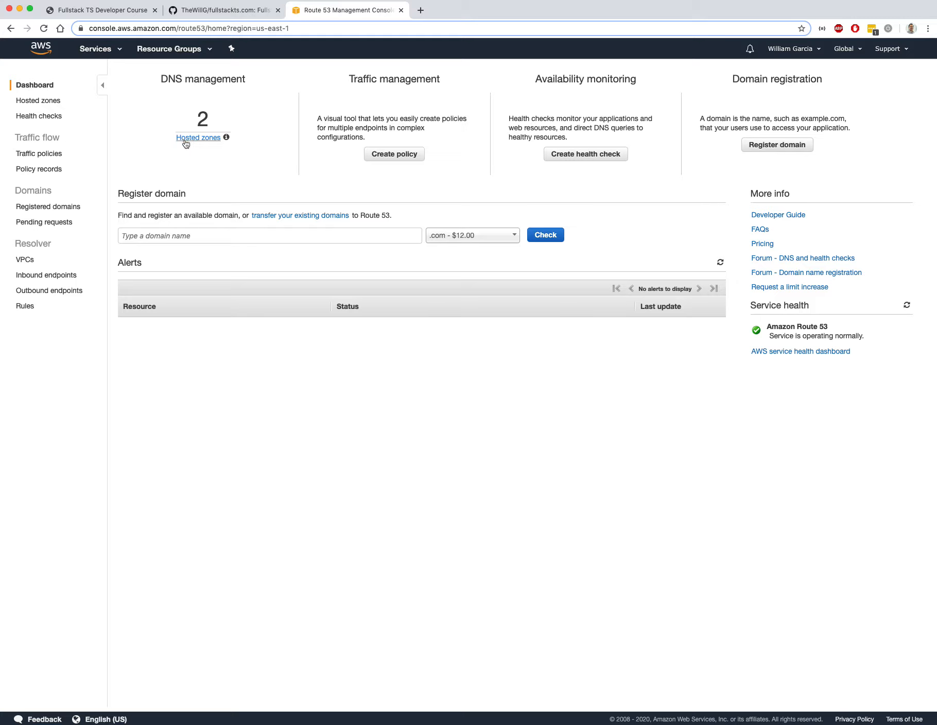
click(198, 137)
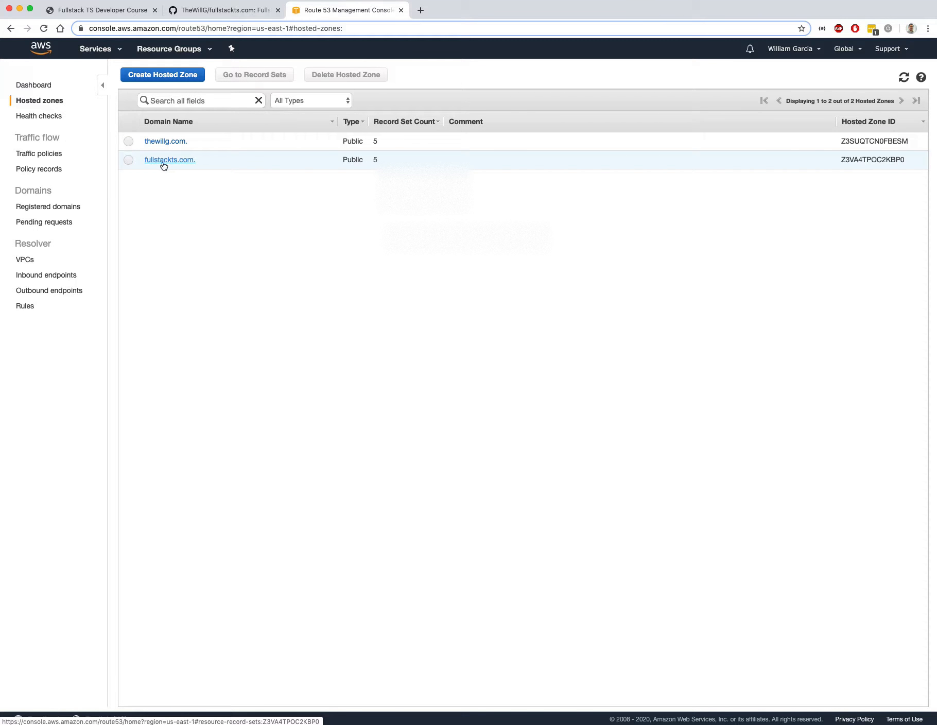
click(163, 162)
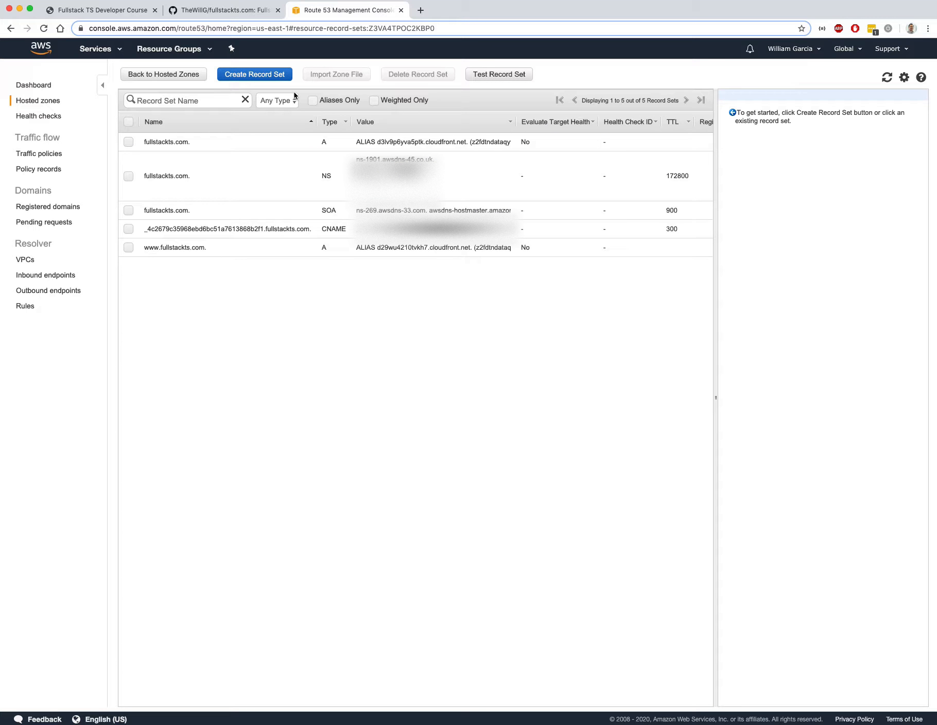
right_click(293, 91)
click(267, 389)
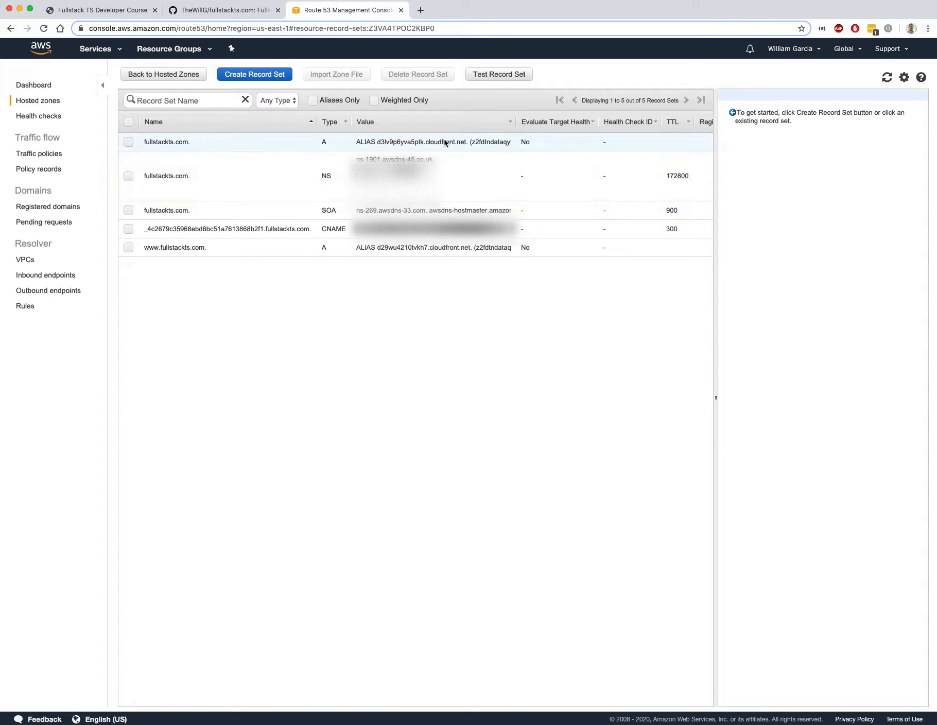
- Switch to CloudFront, review the list of distributions, and open the settings of the one for fullstackts.com
click(109, 53)
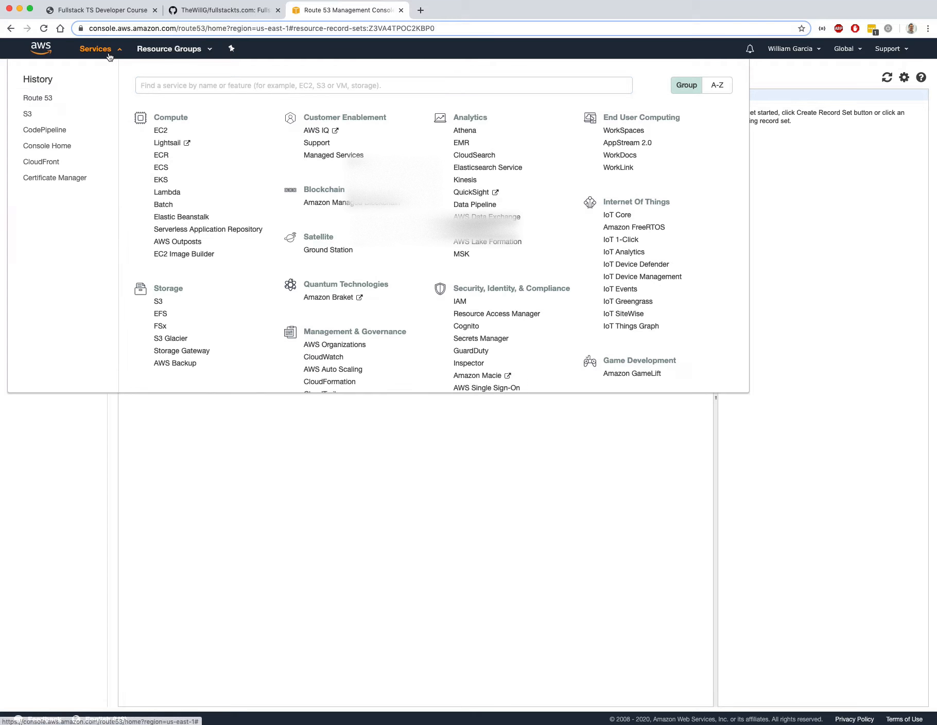
click(42, 162)
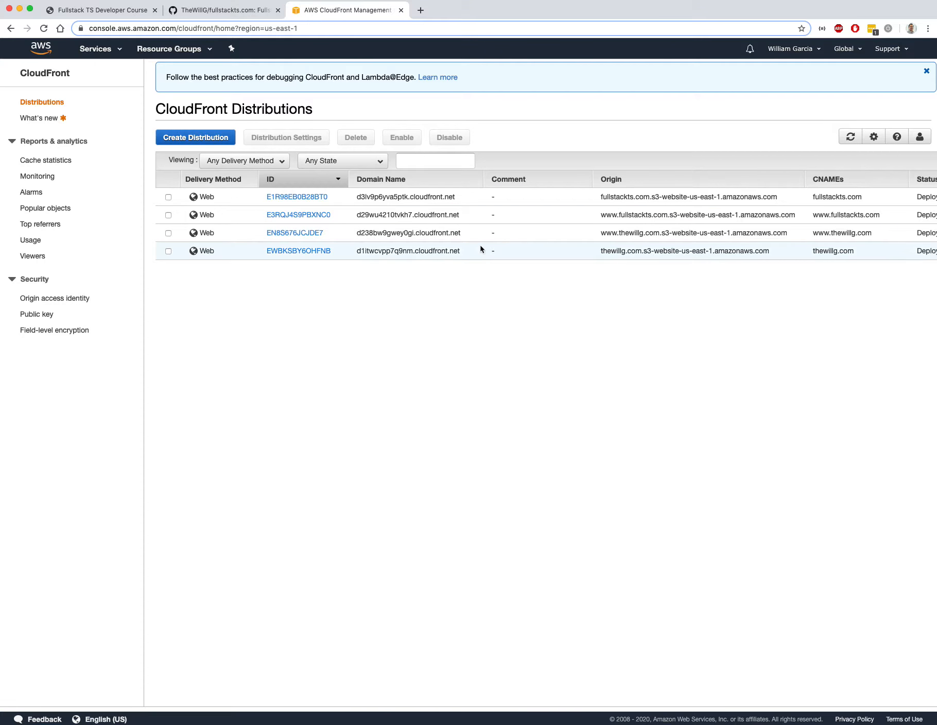
scroll(480, 246, right, 3)
scroll(481, 230, left, 3)
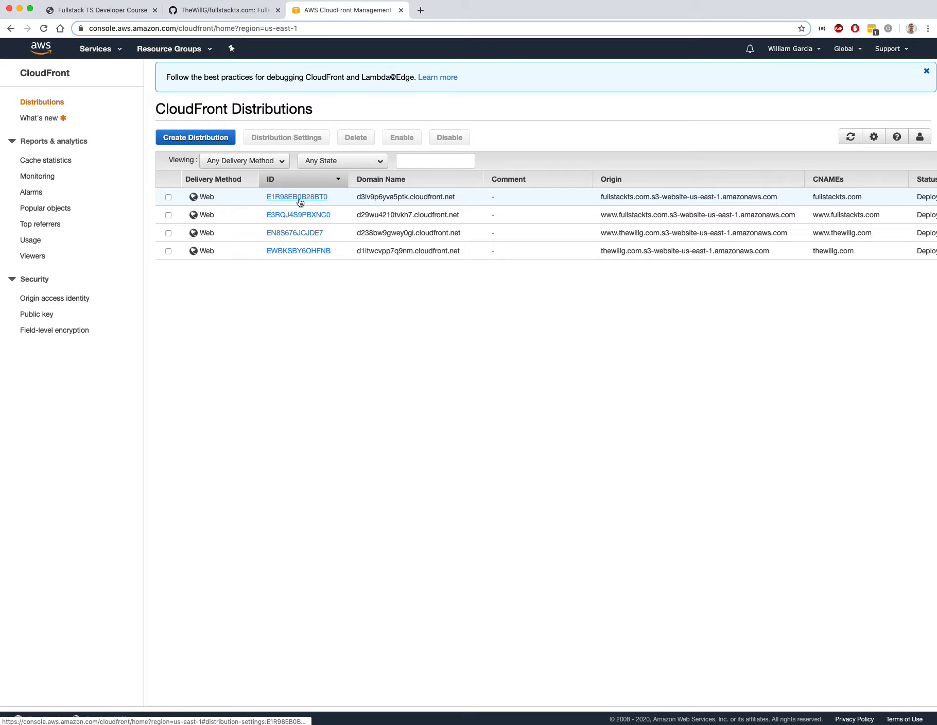
click(299, 197)
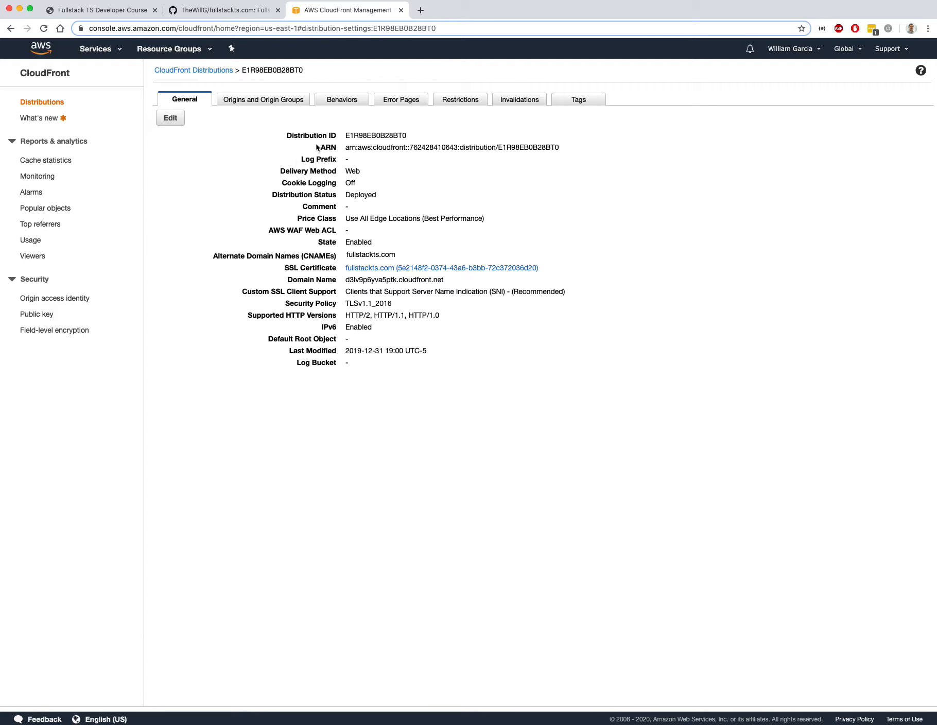
- Open S3 in a separate browser tab and inspect the static website hosting endpoint of the thewillg.com bucket
click(95, 49)
super+click(32, 115)
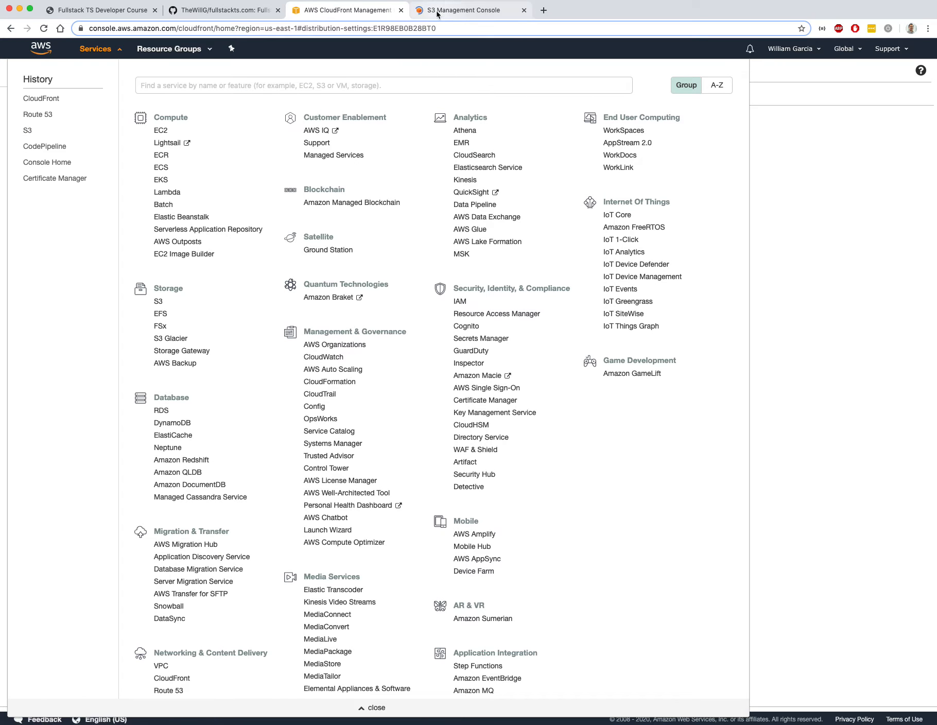
key(ctrl+Tab)
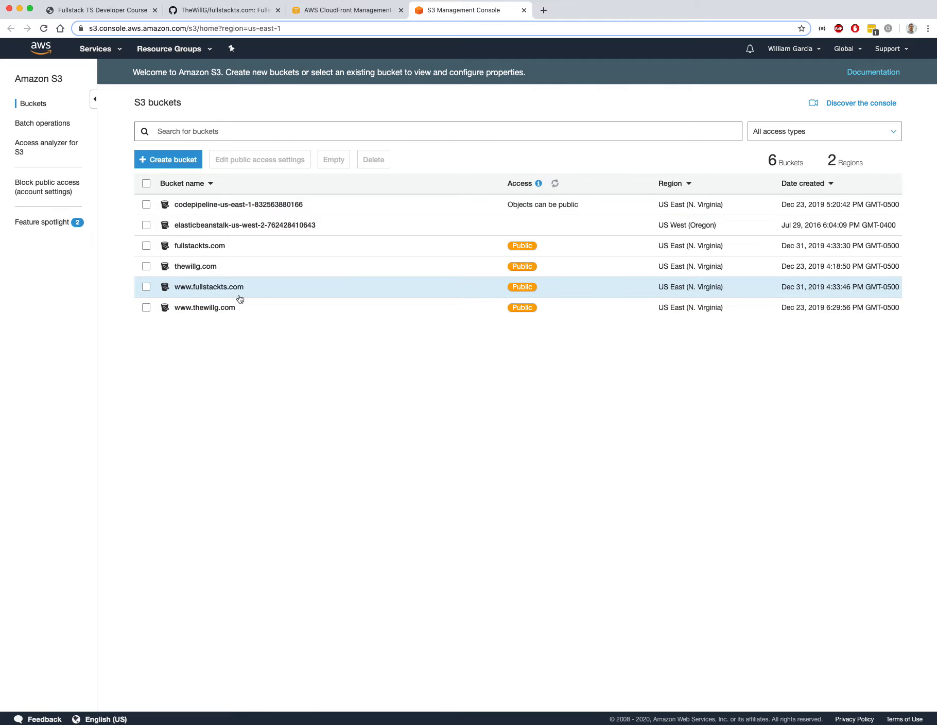
click(196, 266)
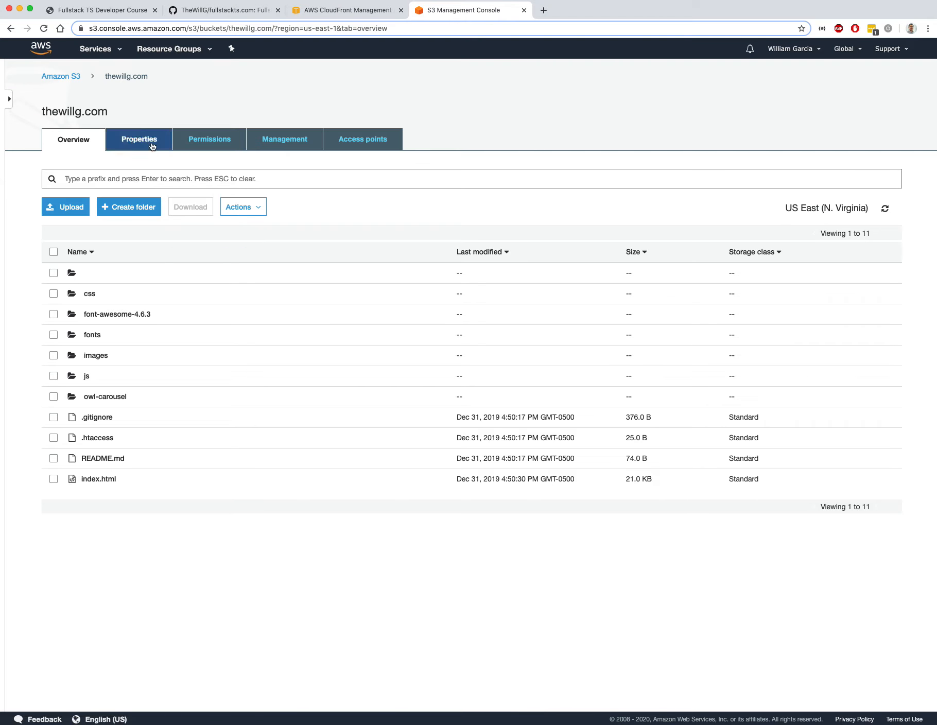
click(195, 137)
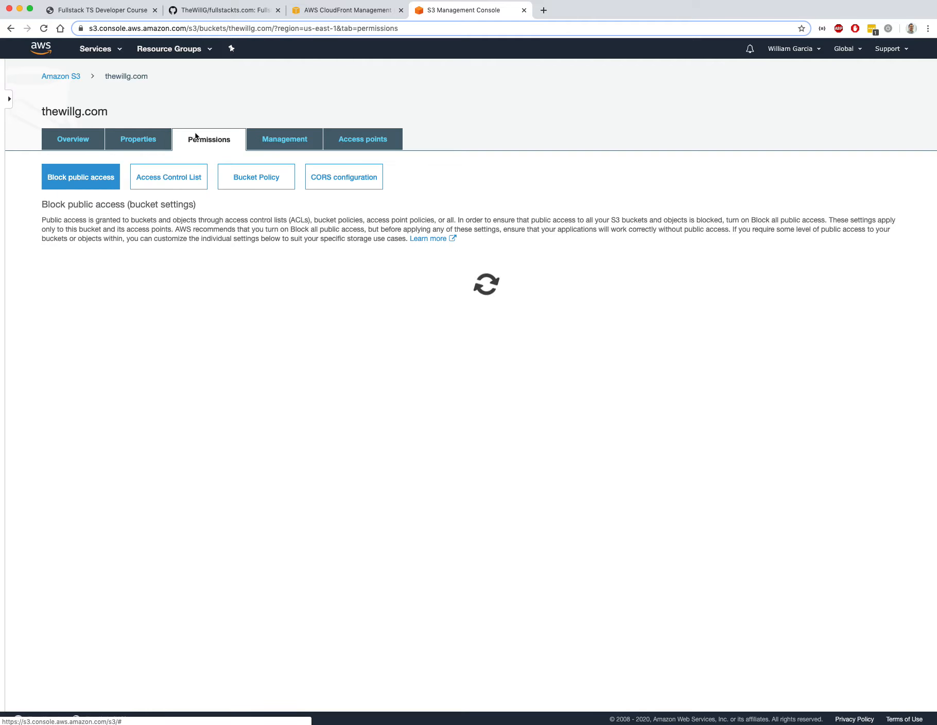
click(146, 144)
click(458, 194)
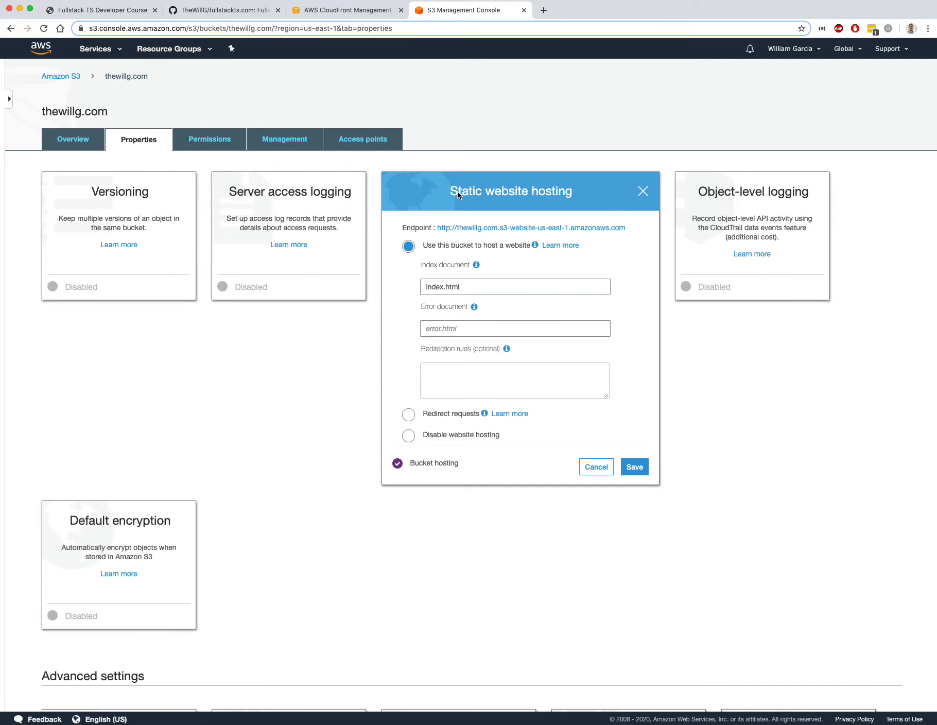
drag(638, 227, 440, 233)
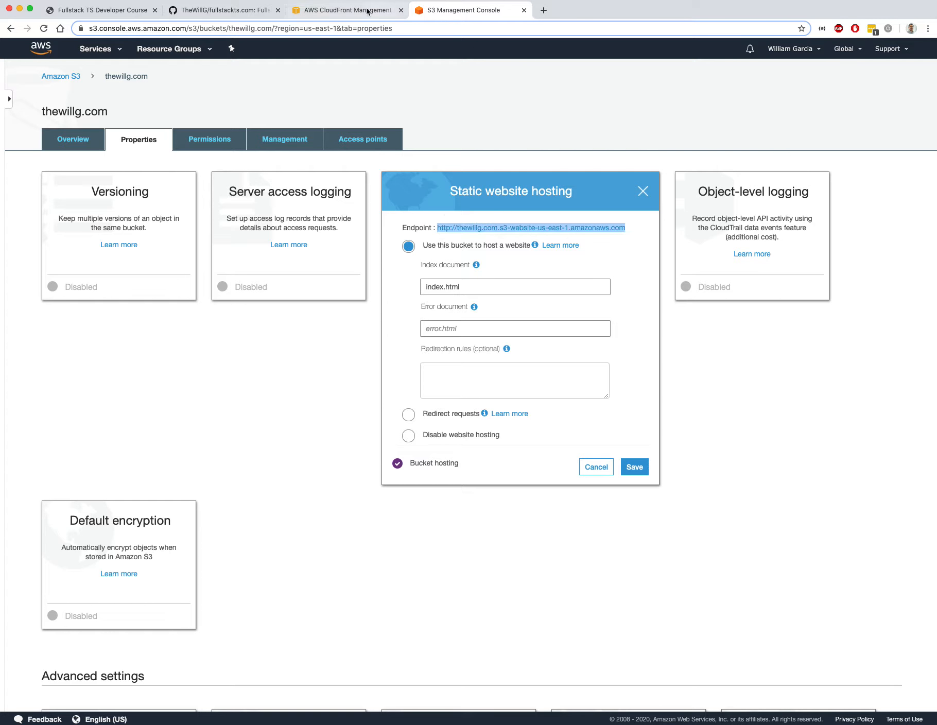
- Return to the fullstackts.com distribution in CloudFront and examine its origin domain name, leaving the origin unselected
click(346, 10)
click(903, 212)
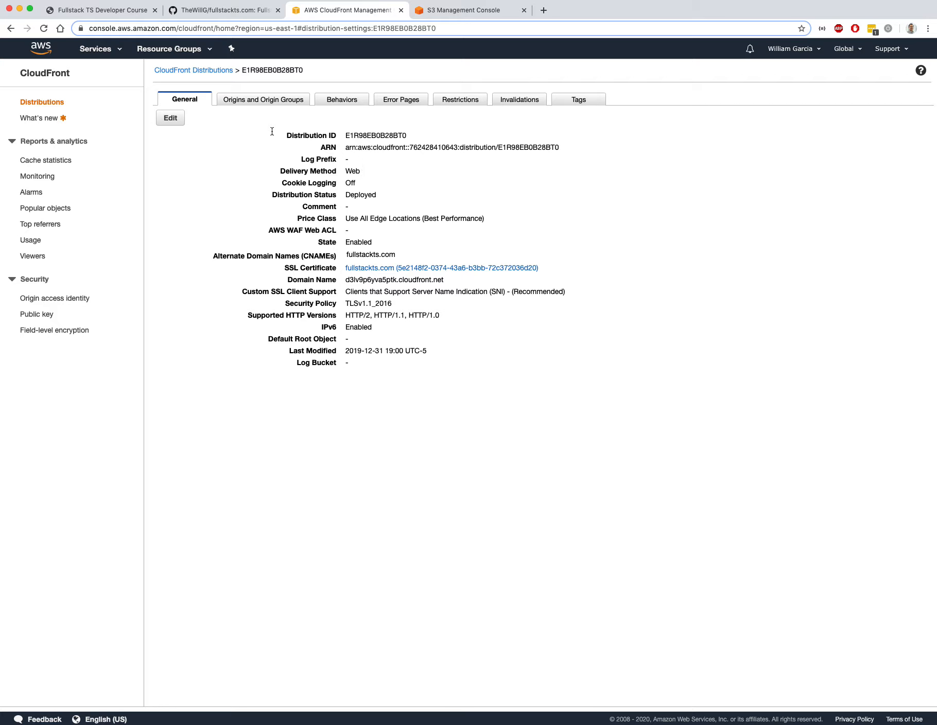
click(247, 100)
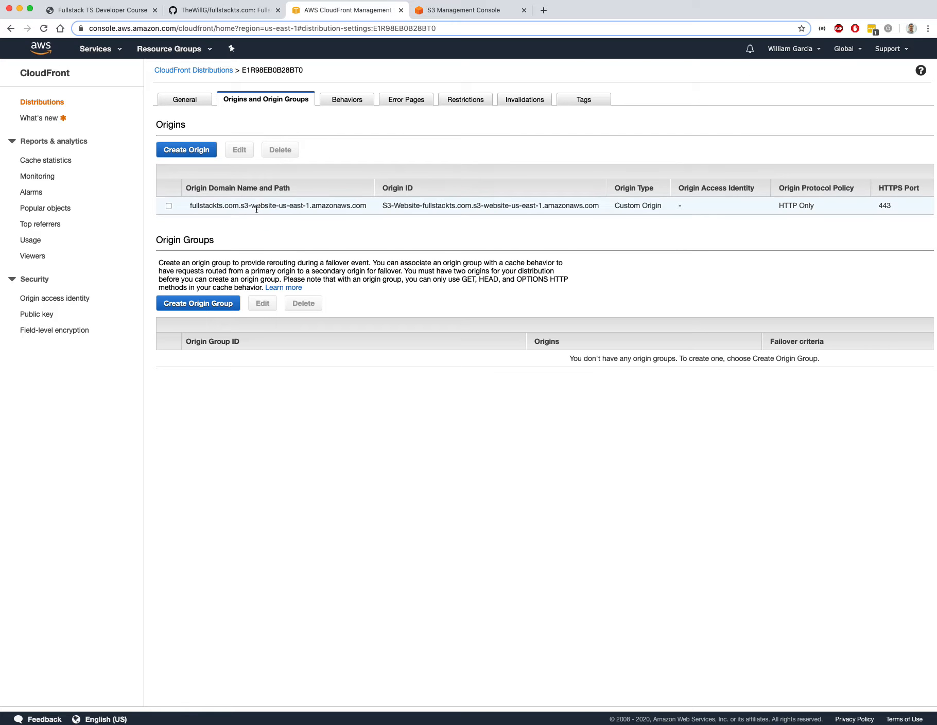
drag(369, 203, 189, 208)
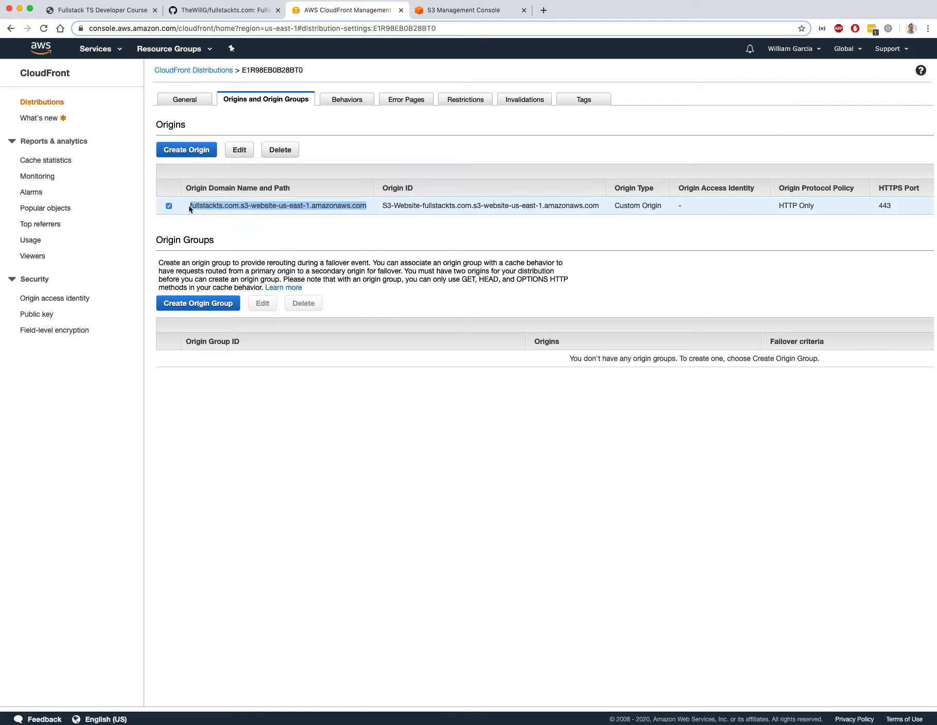
click(170, 205)
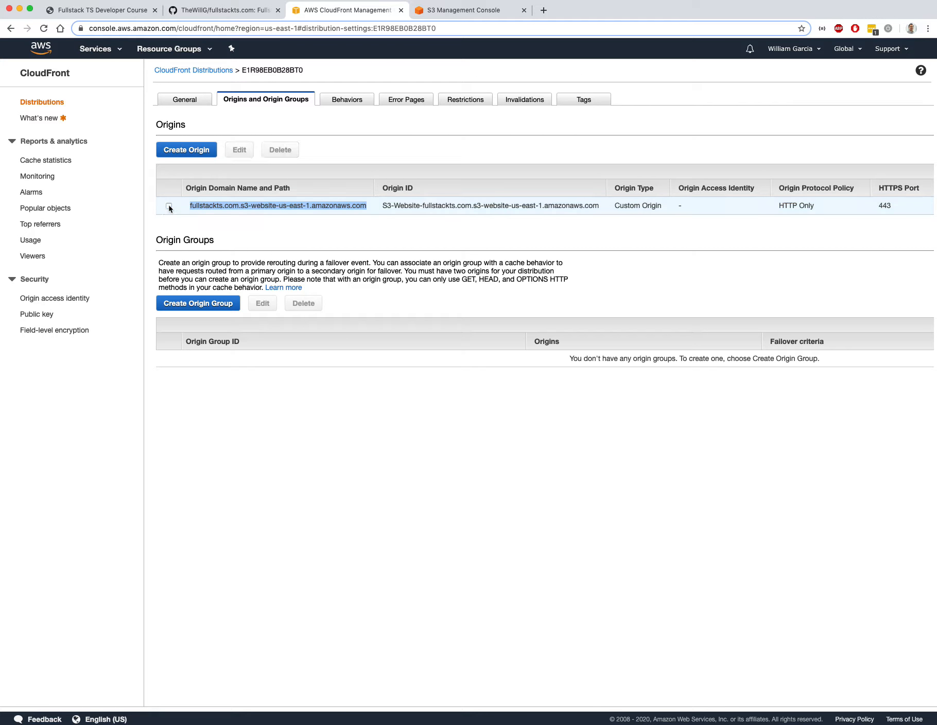
- Check the alternate domain name (CNAME) in the fullstackts.com distribution's general settings
click(196, 101)
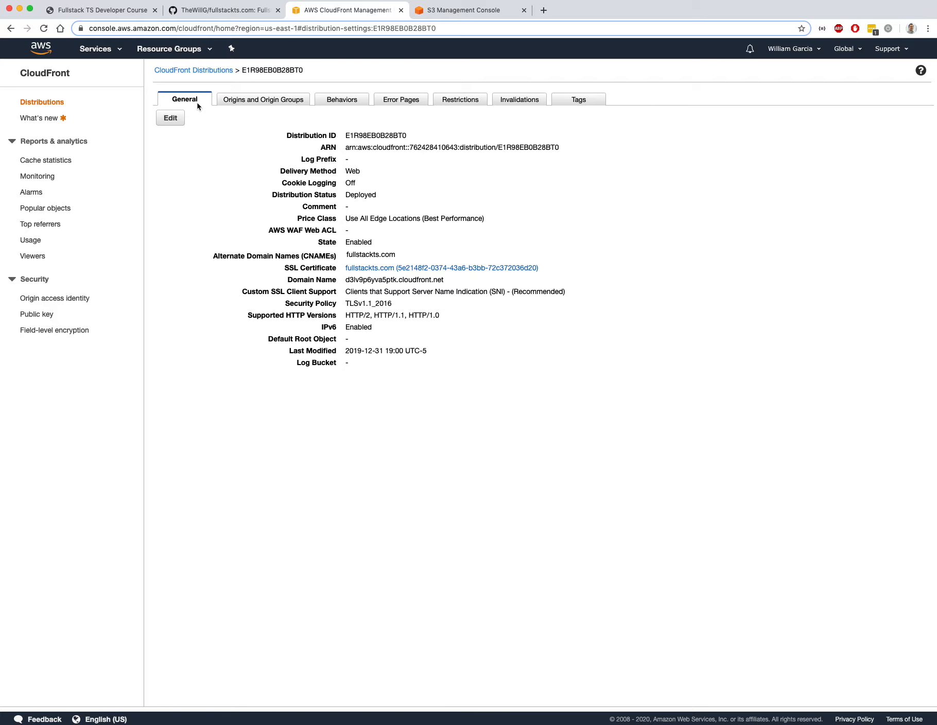
drag(206, 254, 394, 255)
click(403, 257)
click(197, 71)
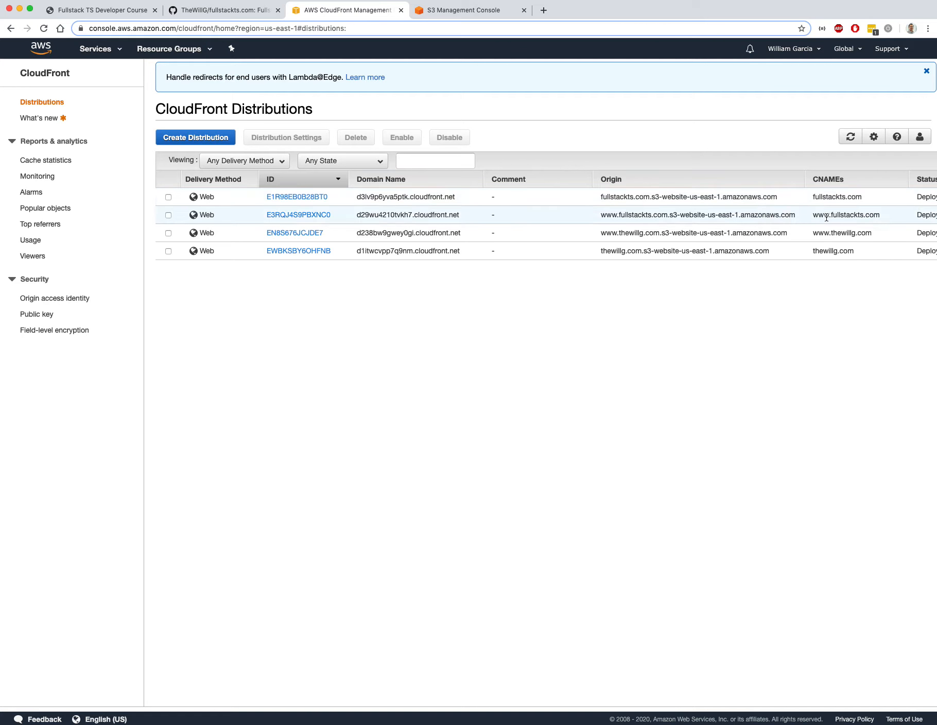
drag(807, 215, 828, 214)
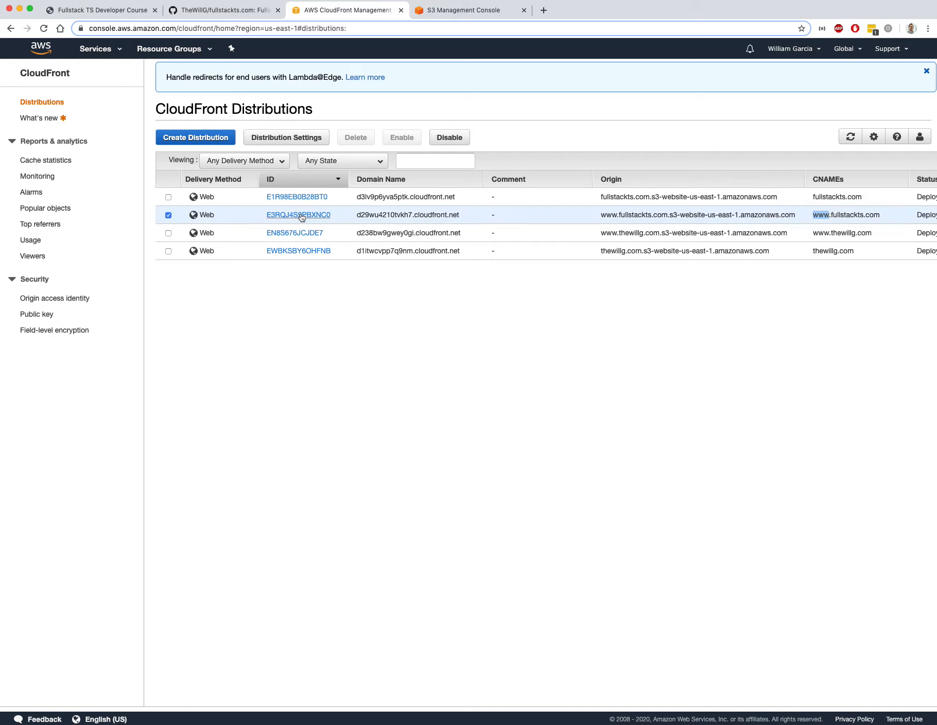
click(283, 212)
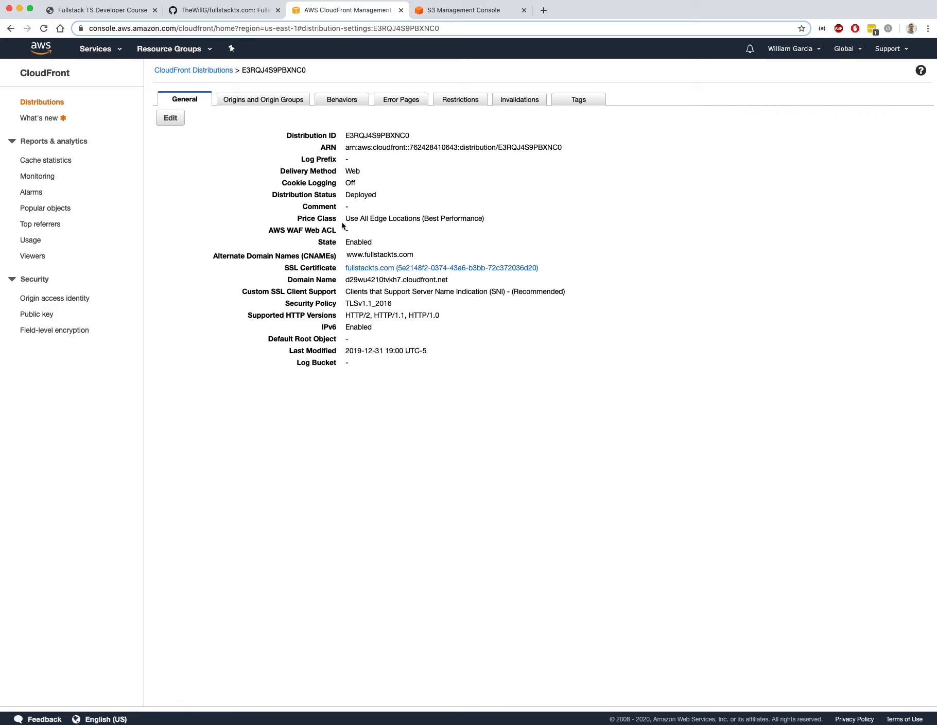
drag(211, 255, 415, 254)
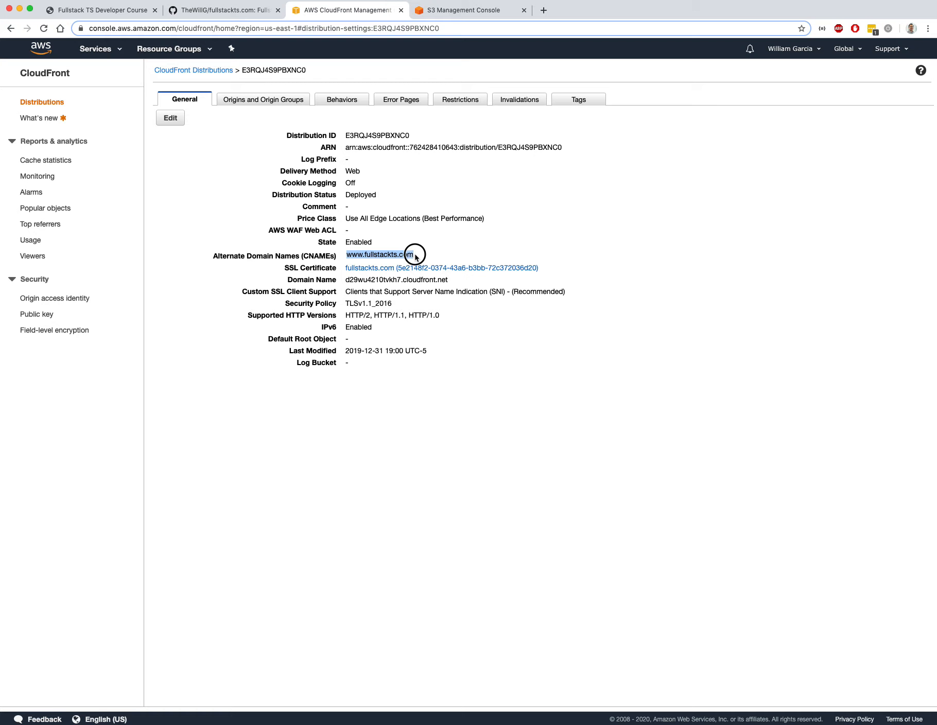
click(415, 254)
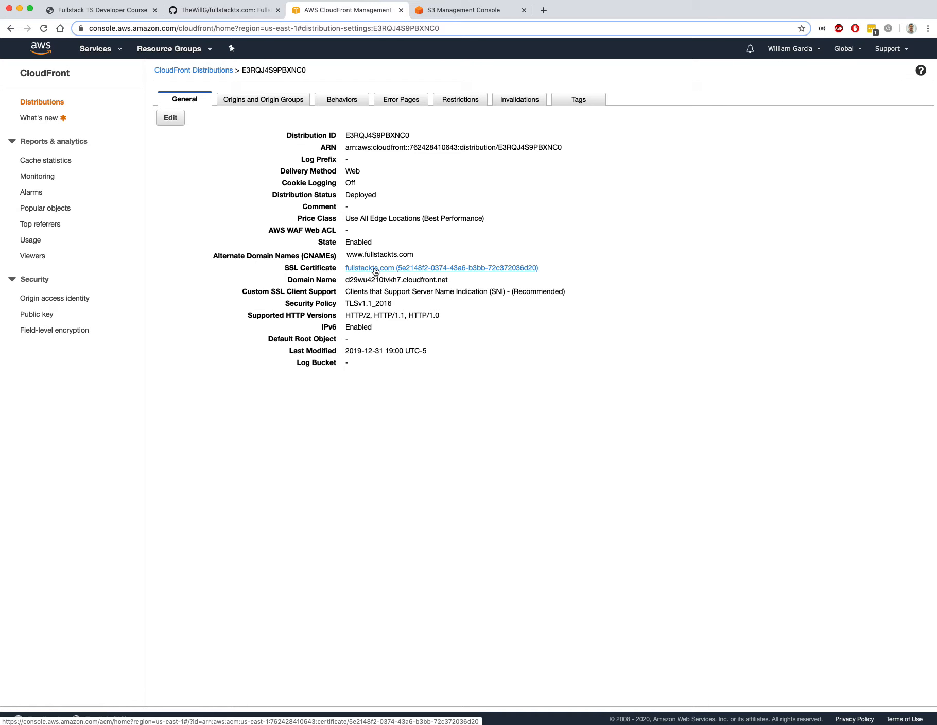
click(273, 100)
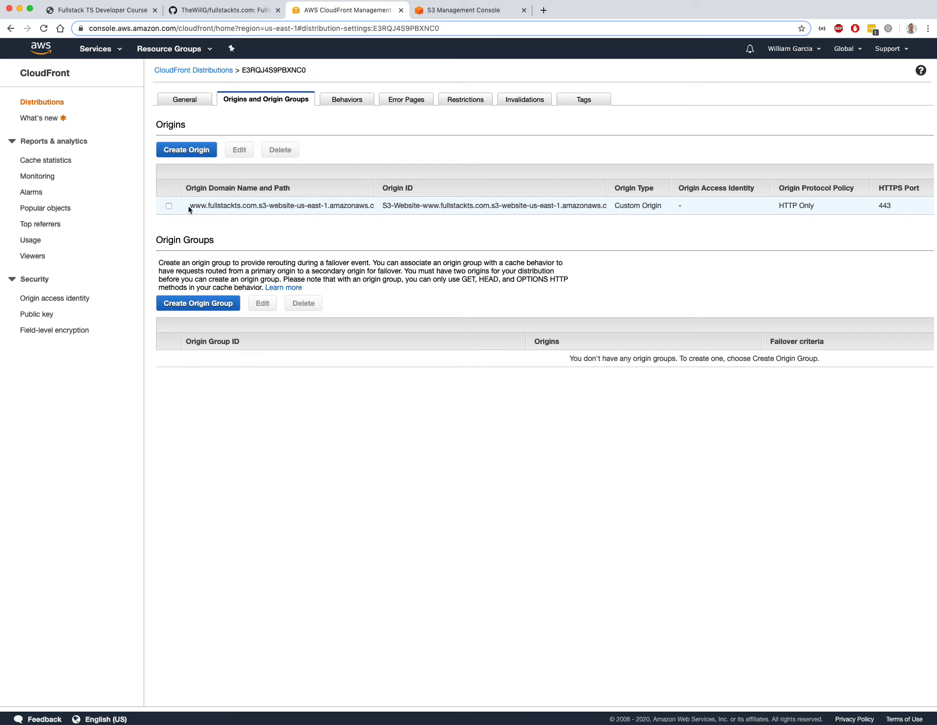
drag(189, 208, 384, 206)
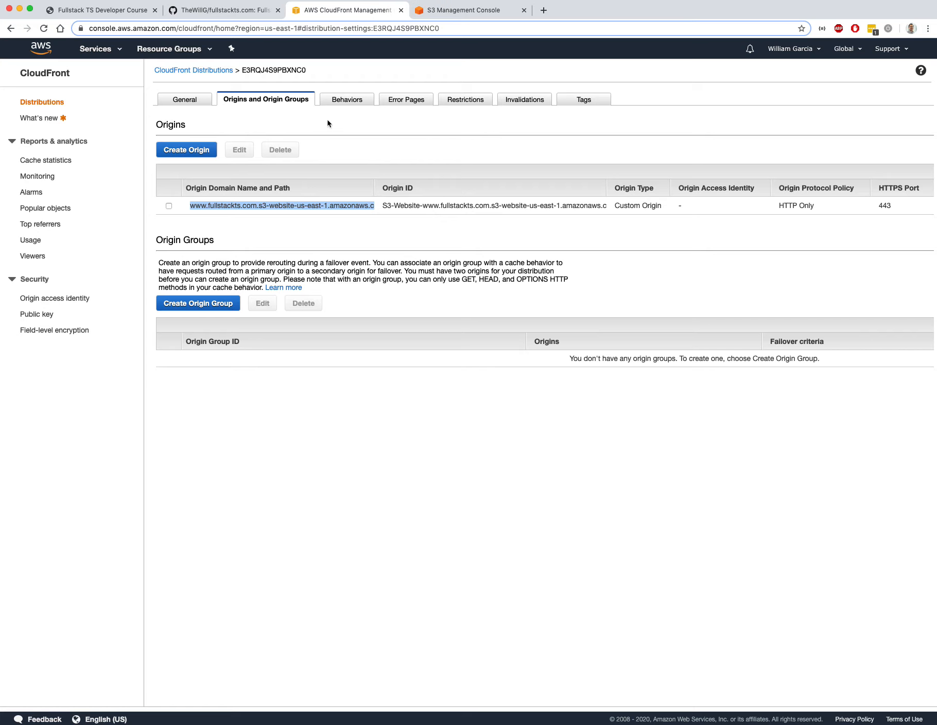
click(173, 102)
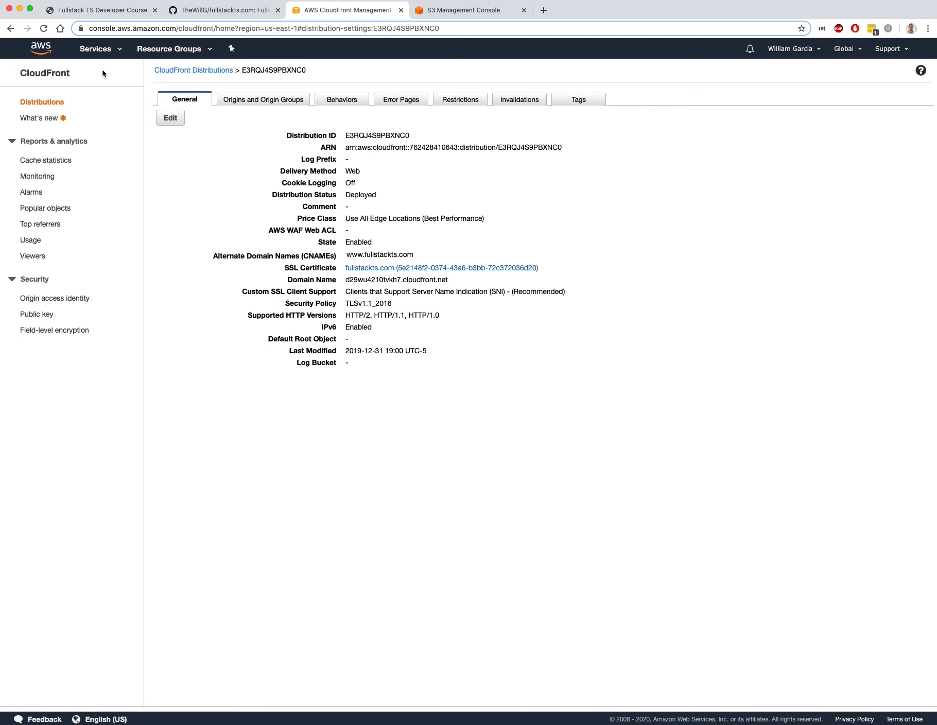
- Switch to Route 53, open the fullstackts.com hosted zone, and inspect the alias target of the root domain's A record
click(94, 49)
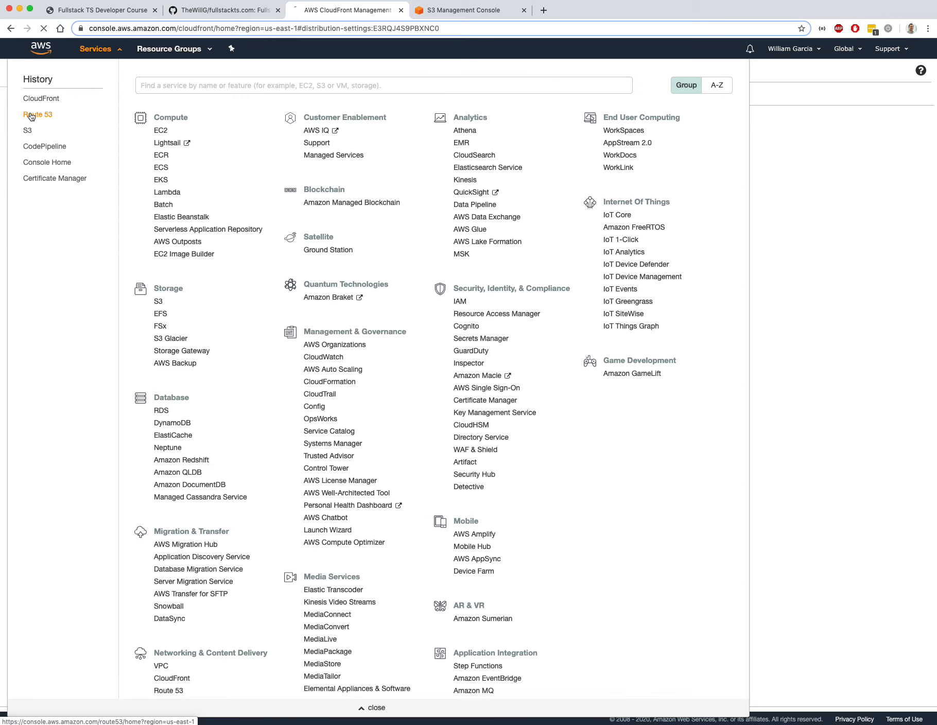
click(42, 114)
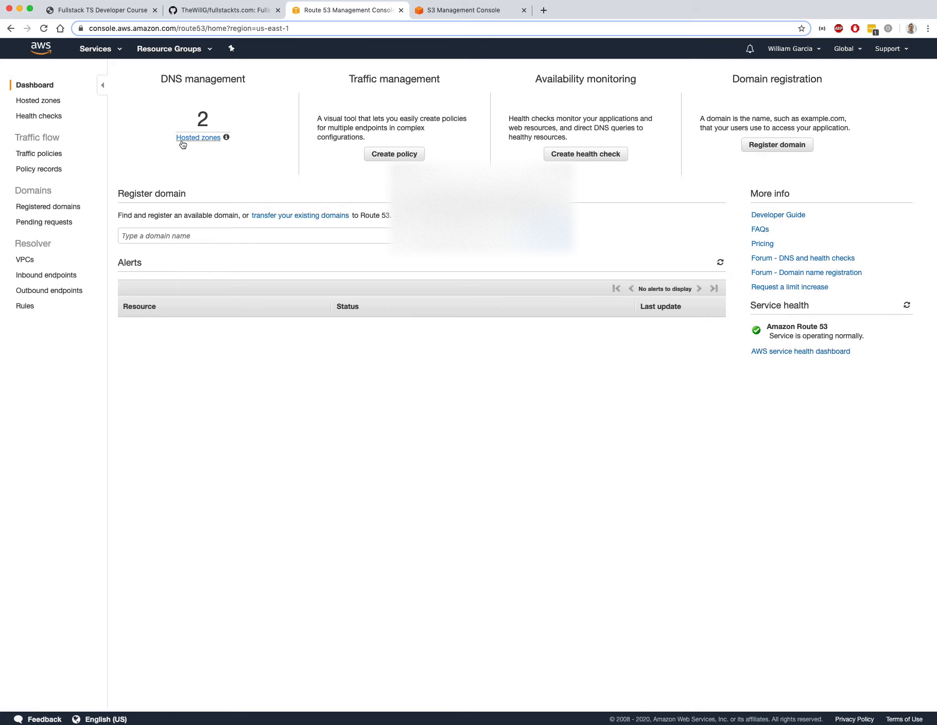
click(186, 141)
click(164, 164)
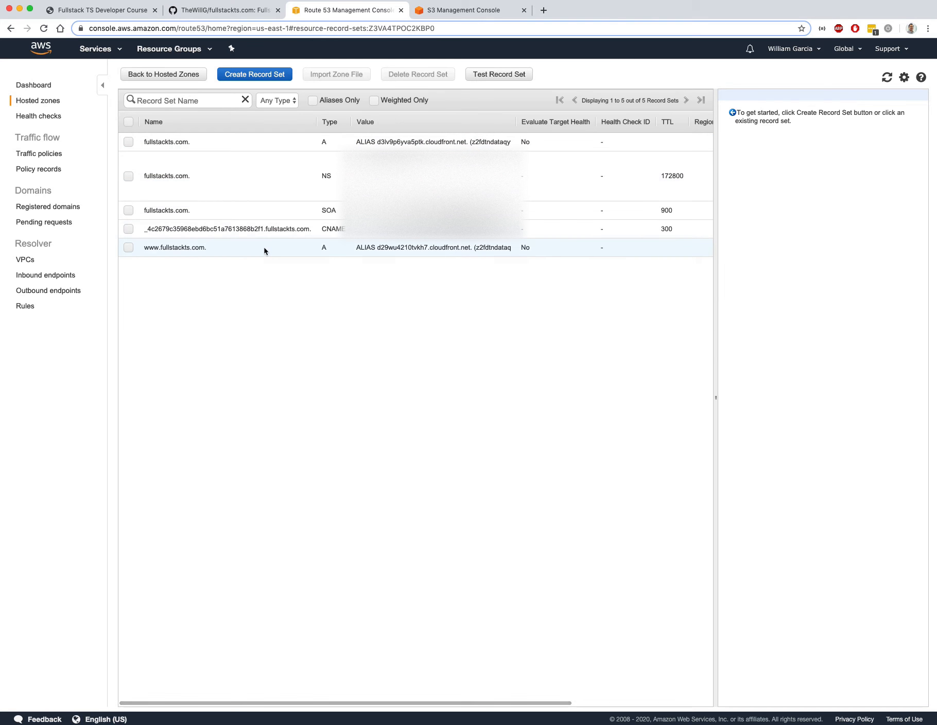
click(341, 147)
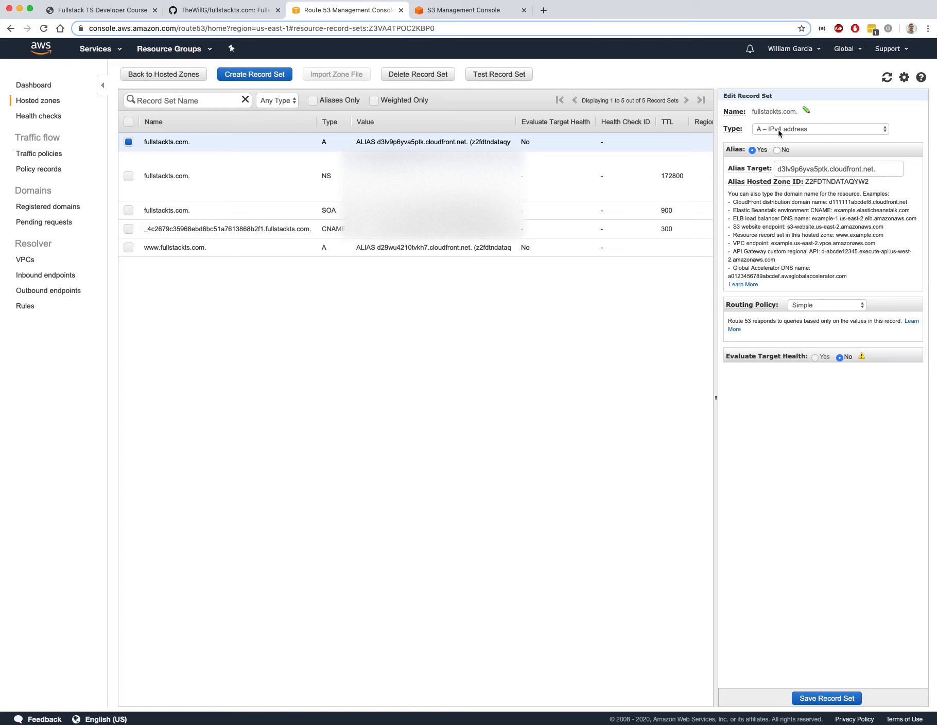
mouse_move(789, 182)
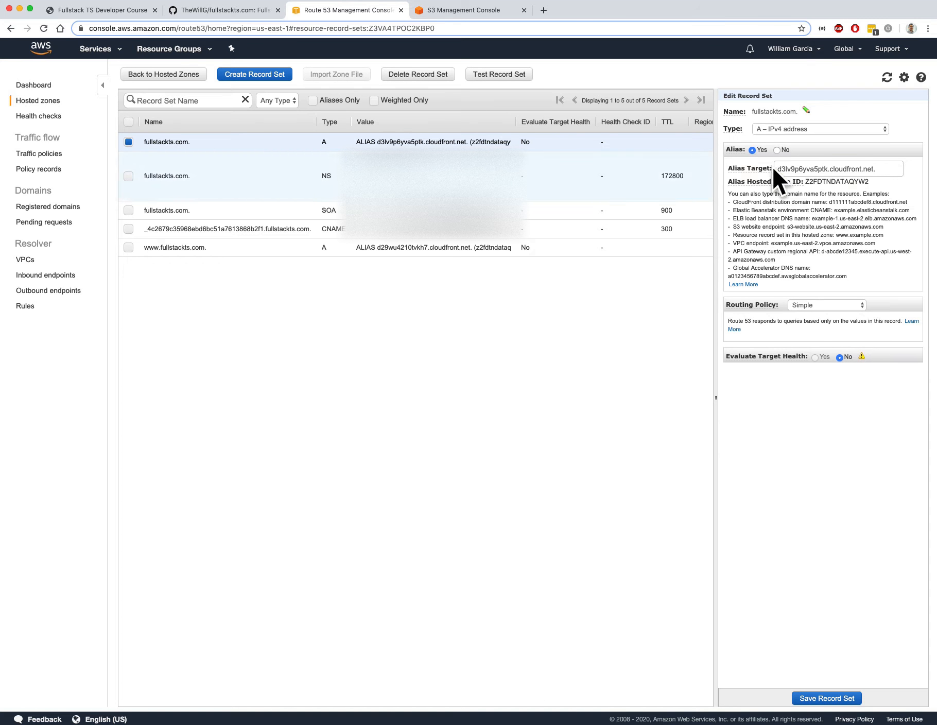
- Open CloudFront in a separate browser tab and highlight the fullstackts.com distribution's domain name in the distributions list
super+click(12, 29)
click(573, 11)
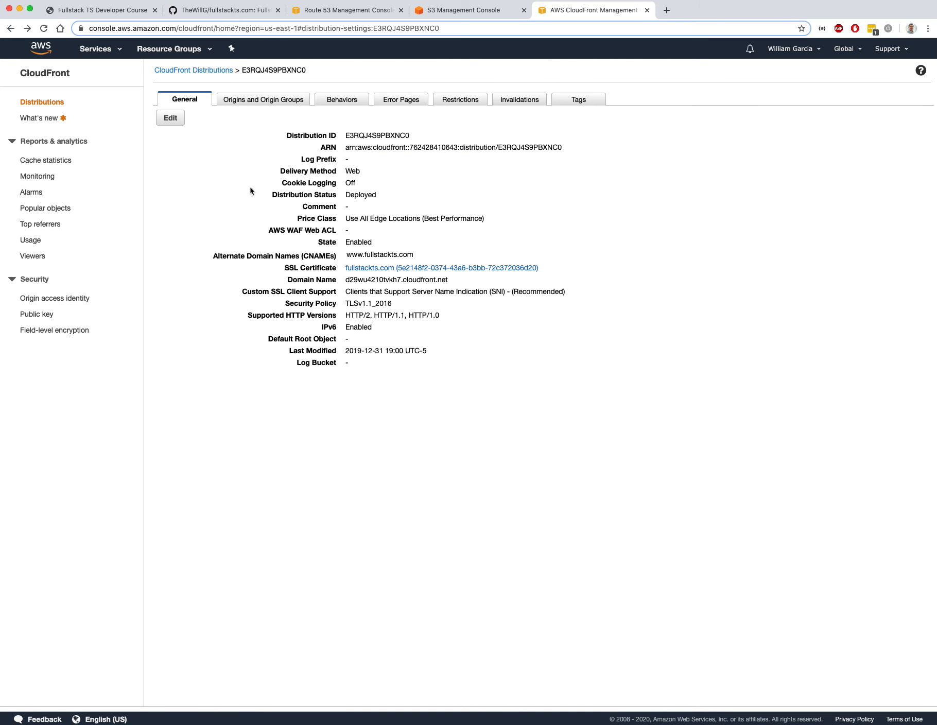
click(191, 72)
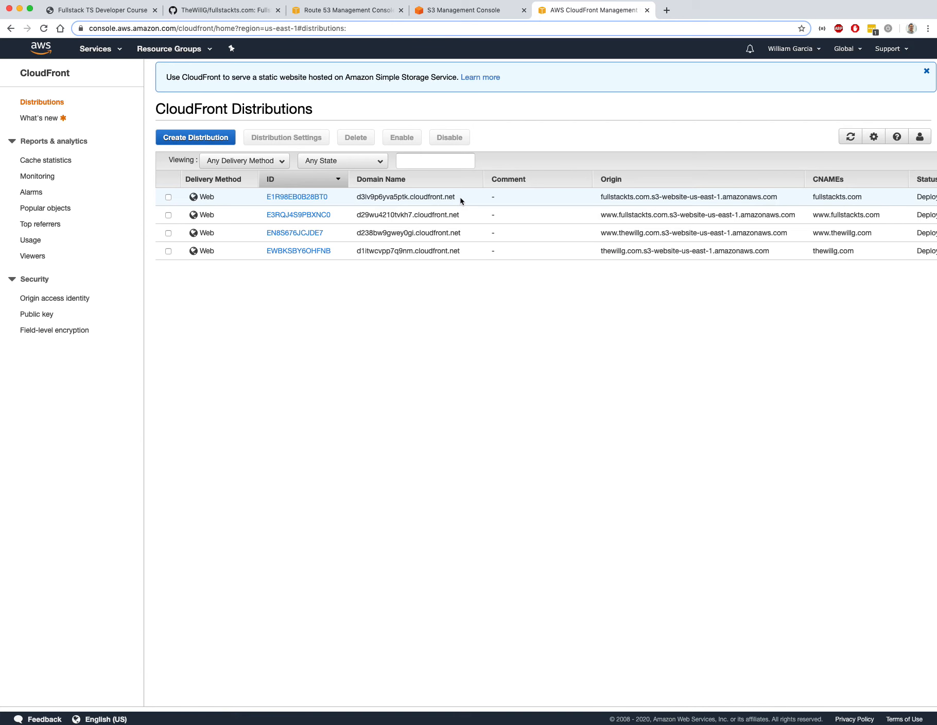
drag(458, 197, 352, 197)
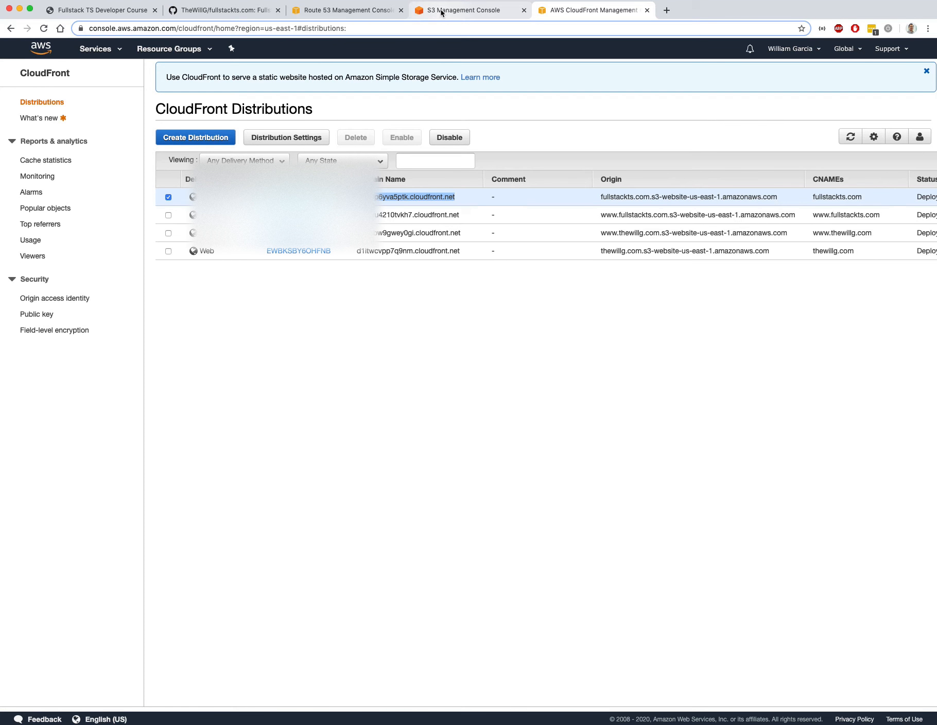
- Compare the alias target of the fullstackts.com A record in Route 53 with the domain names in the CloudFront distributions list
click(337, 12)
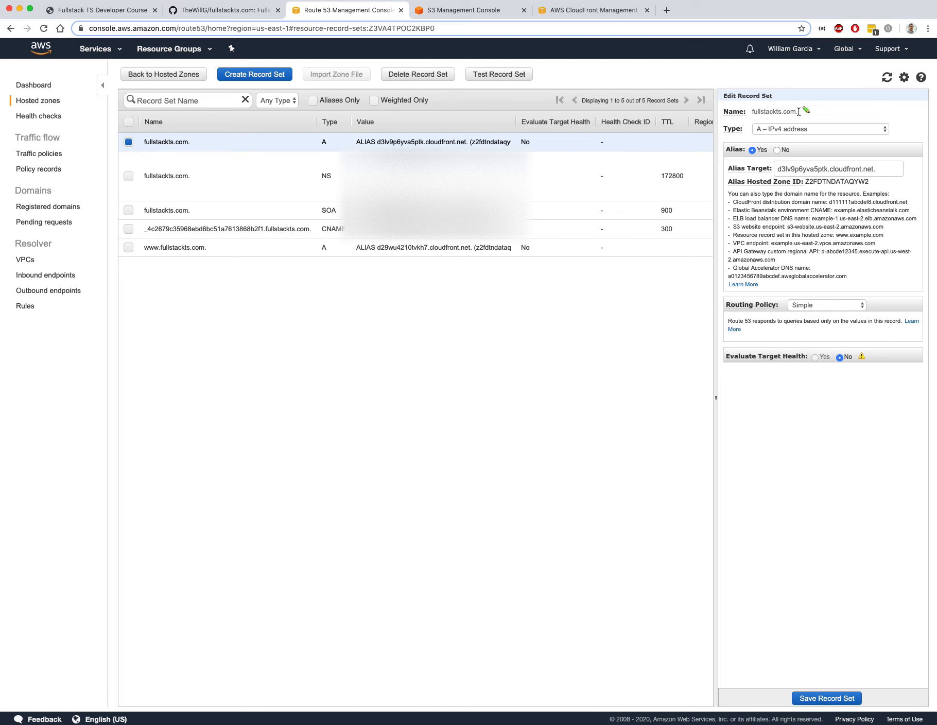
drag(875, 168, 767, 168)
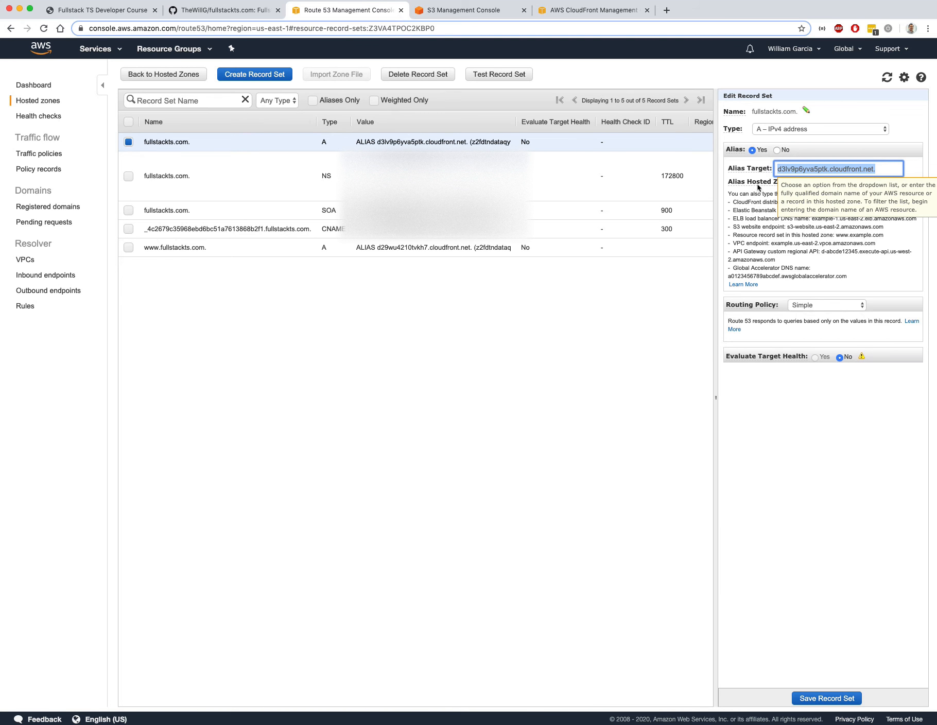
click(652, 382)
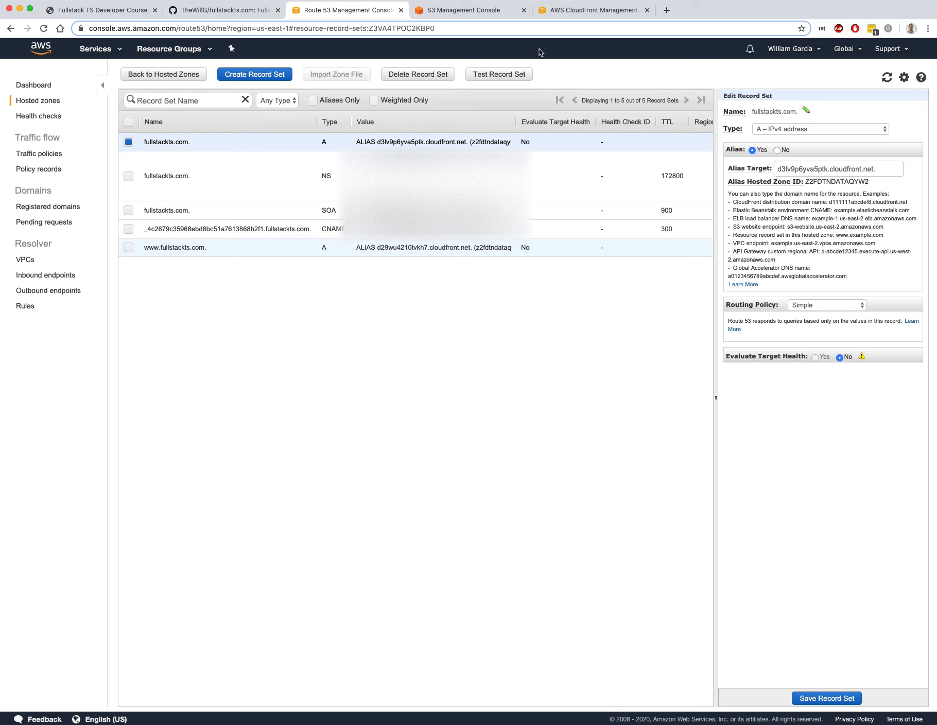
click(567, 11)
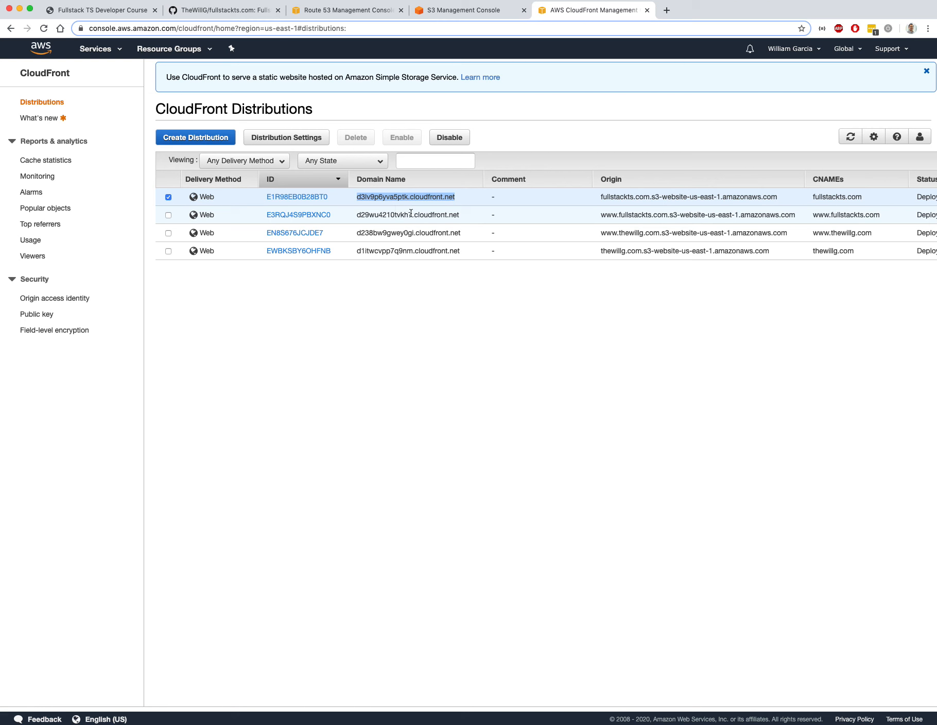
click(464, 336)
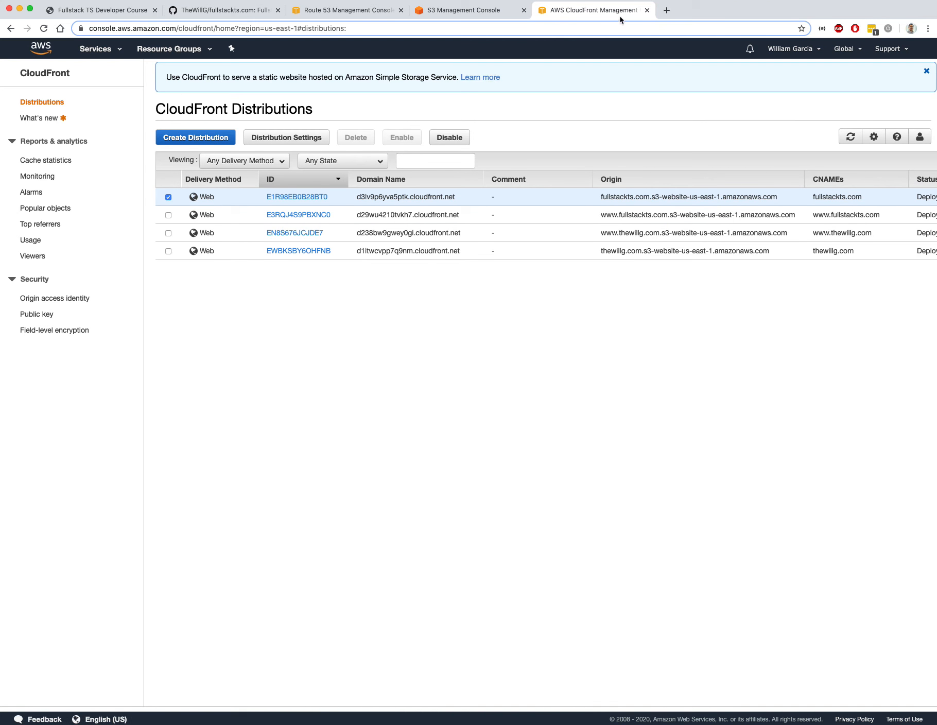
click(46, 11)
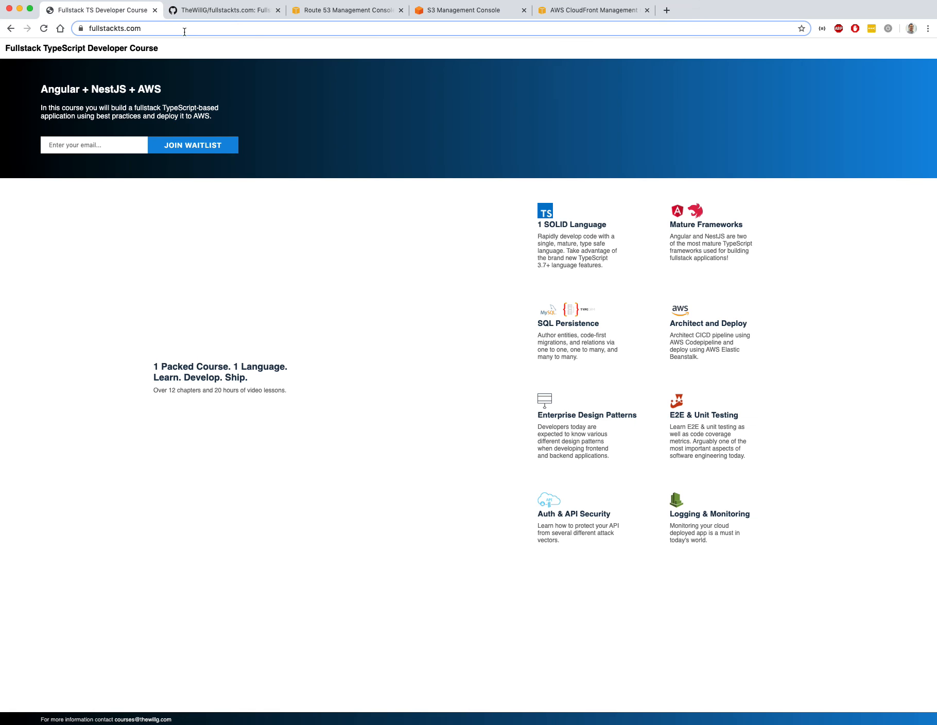
click(170, 29)
click(171, 29)
key(Left)
key(BackSpace)
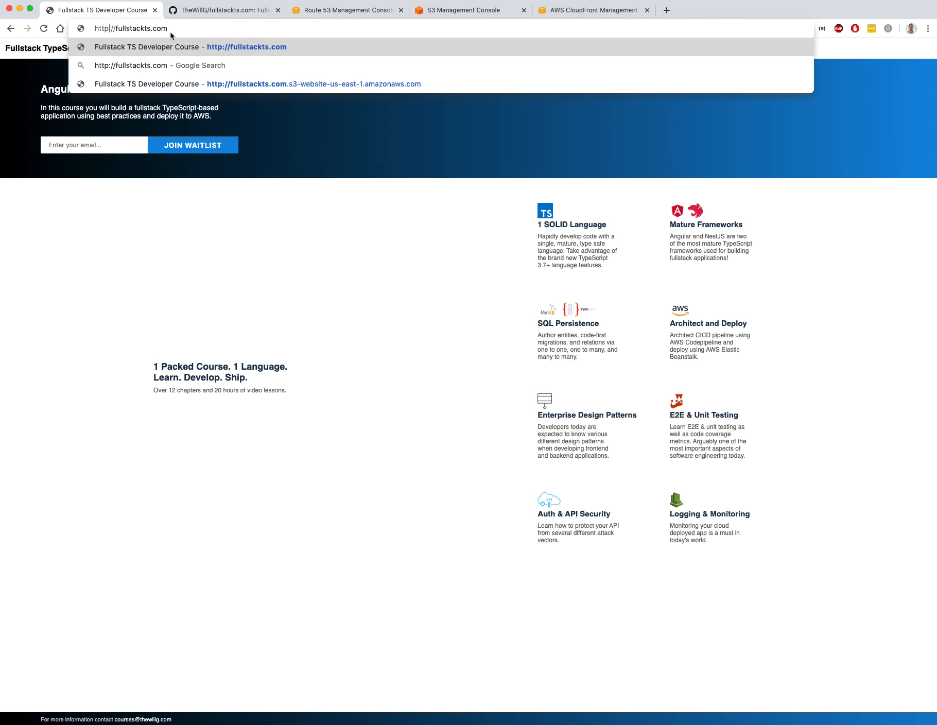
key(Return)
click(171, 30)
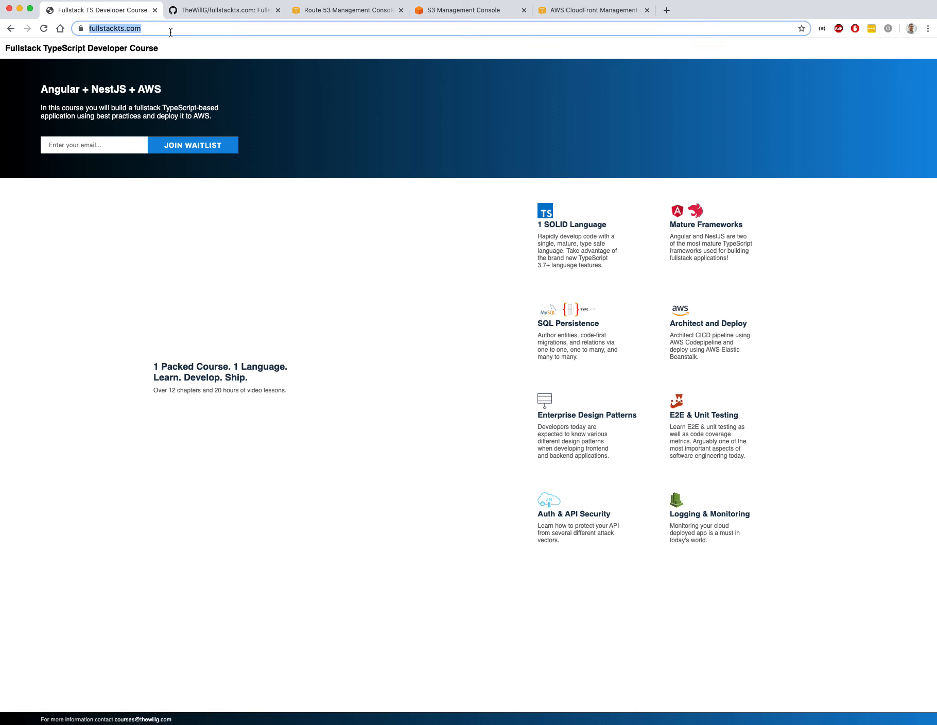
click(171, 29)
text(www.)
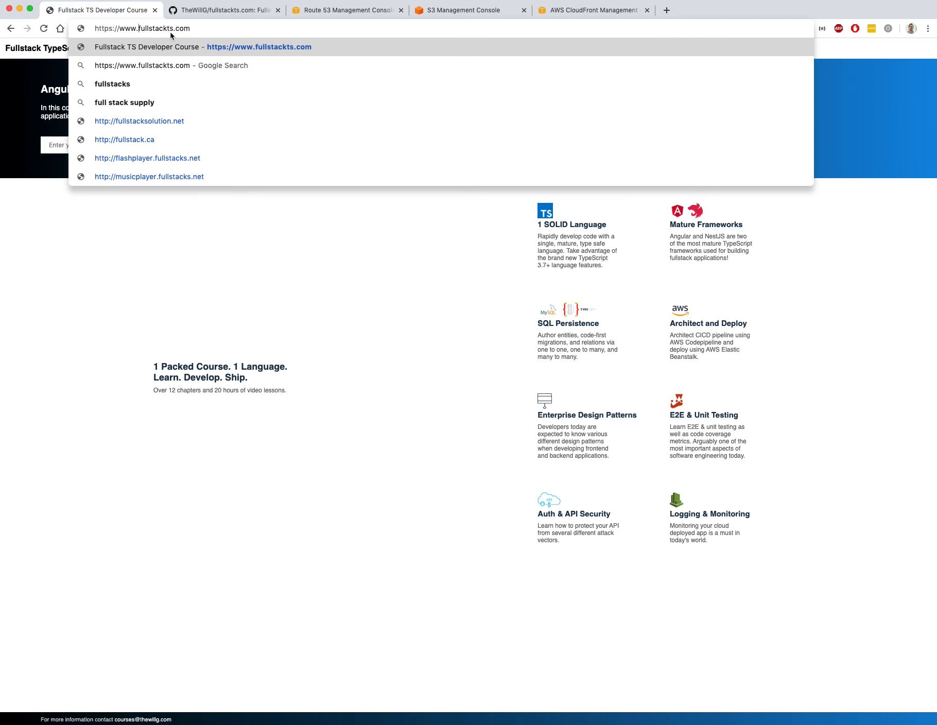
key(Return)
click(170, 30)
click(170, 29)
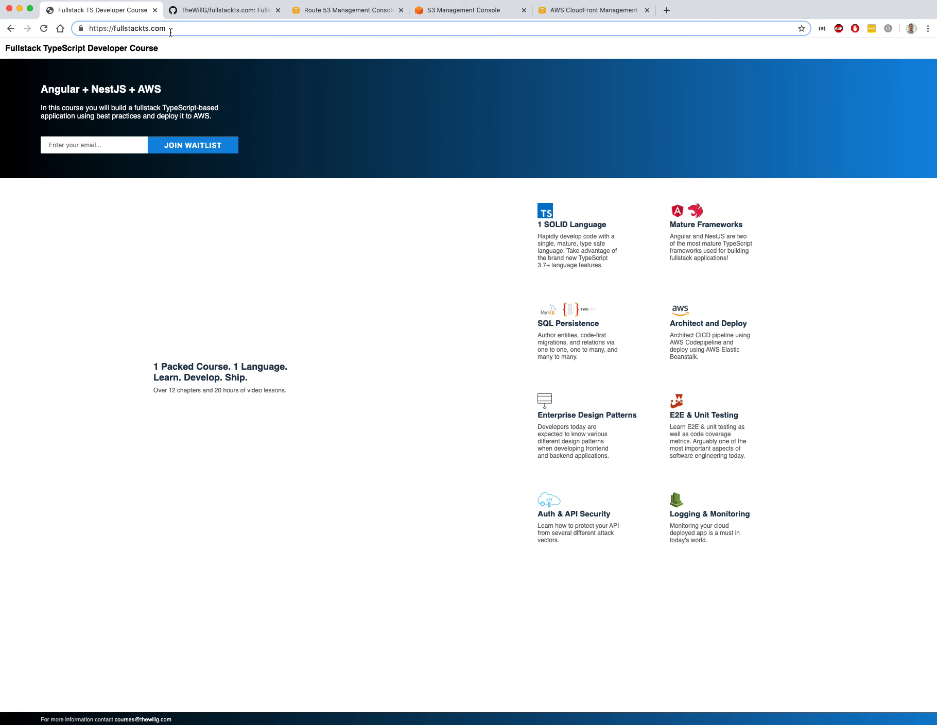
text(www.)
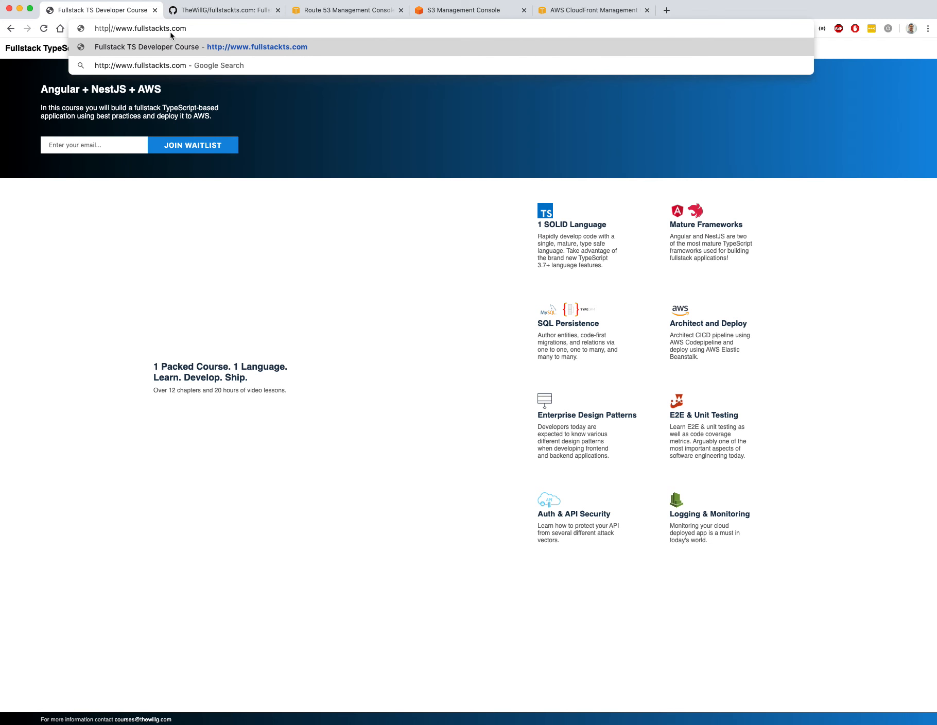
key(Return)
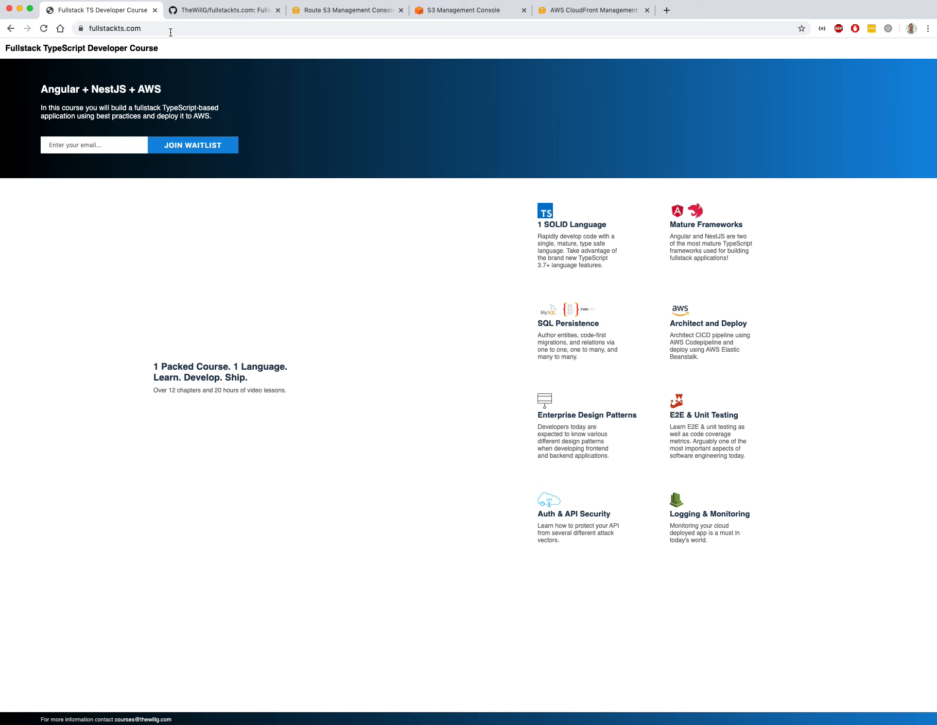
click(170, 32)
click(171, 32)
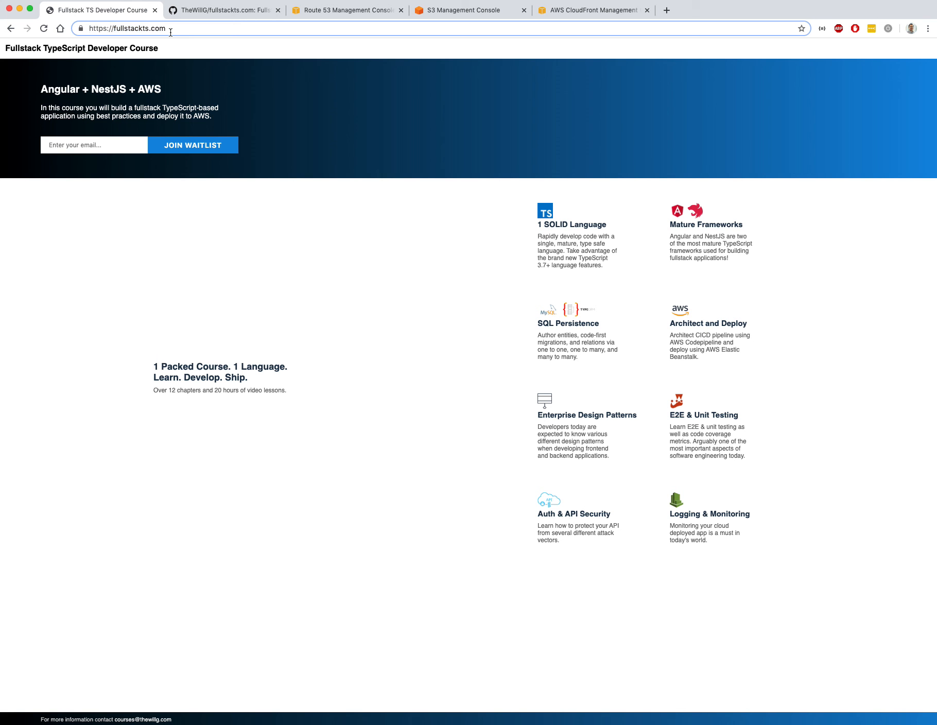
click(205, 47)
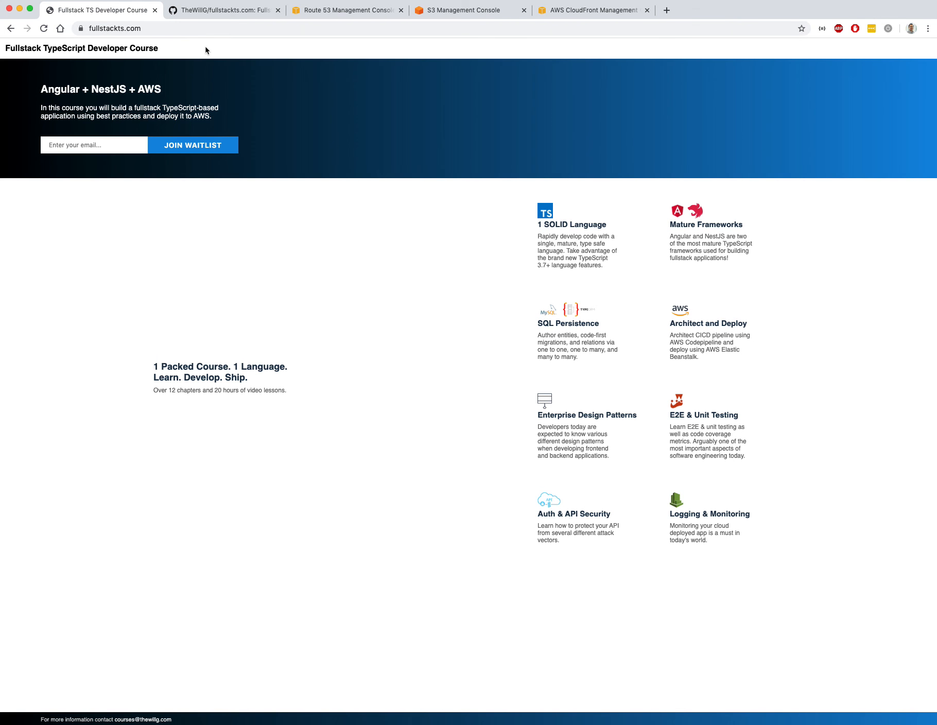